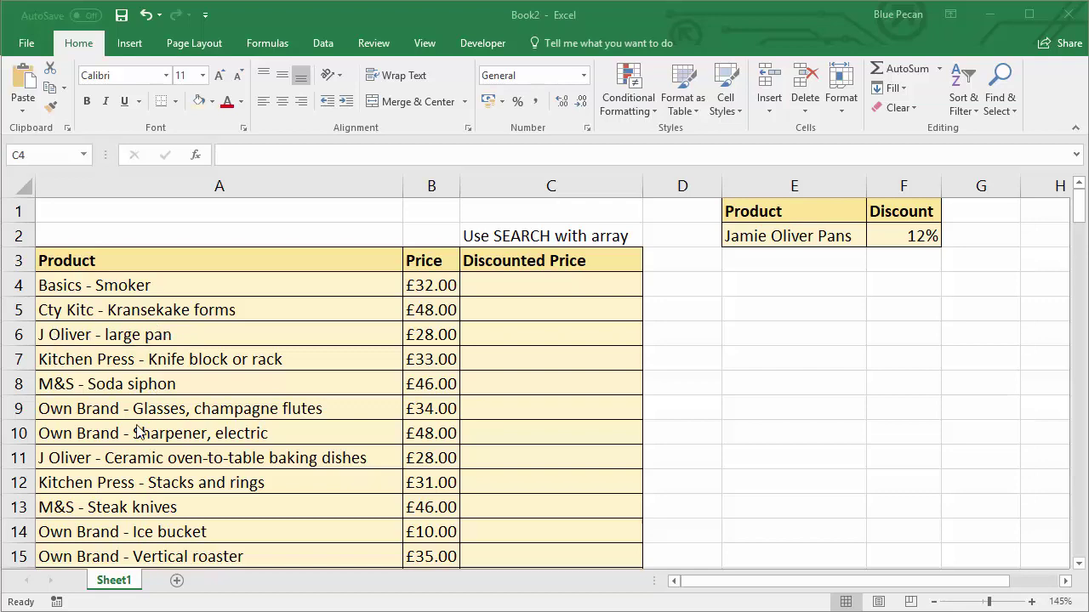
Enter a SEARCH formula in C4 that looks for "J Oliver" in the product name in A4
scroll(138, 428, "down", 6)
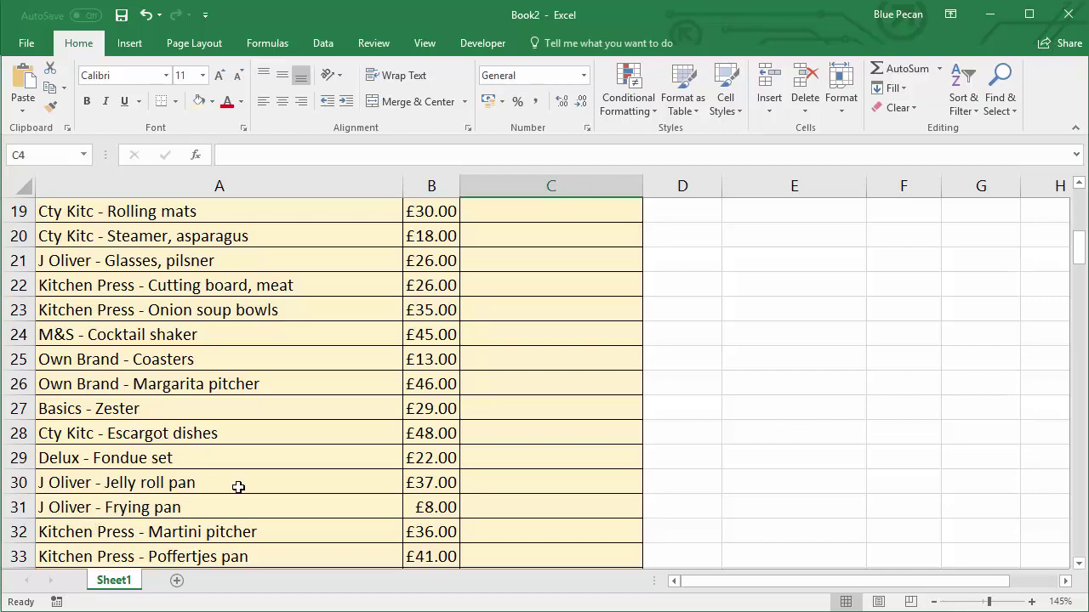
scroll(238, 486, "up", 6)
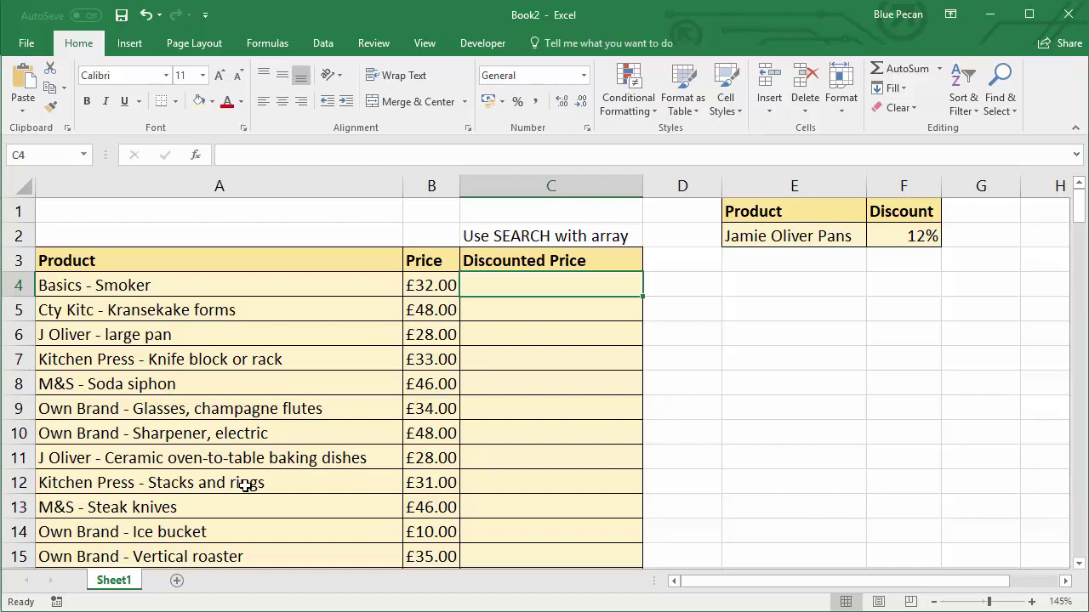
type("=sear")
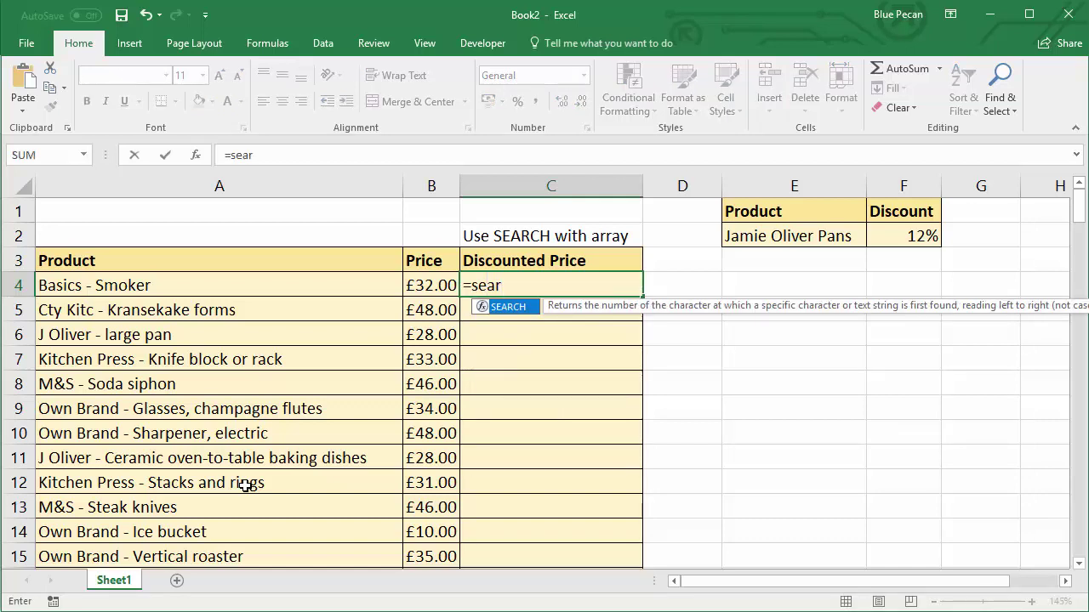
double_click(509, 307)
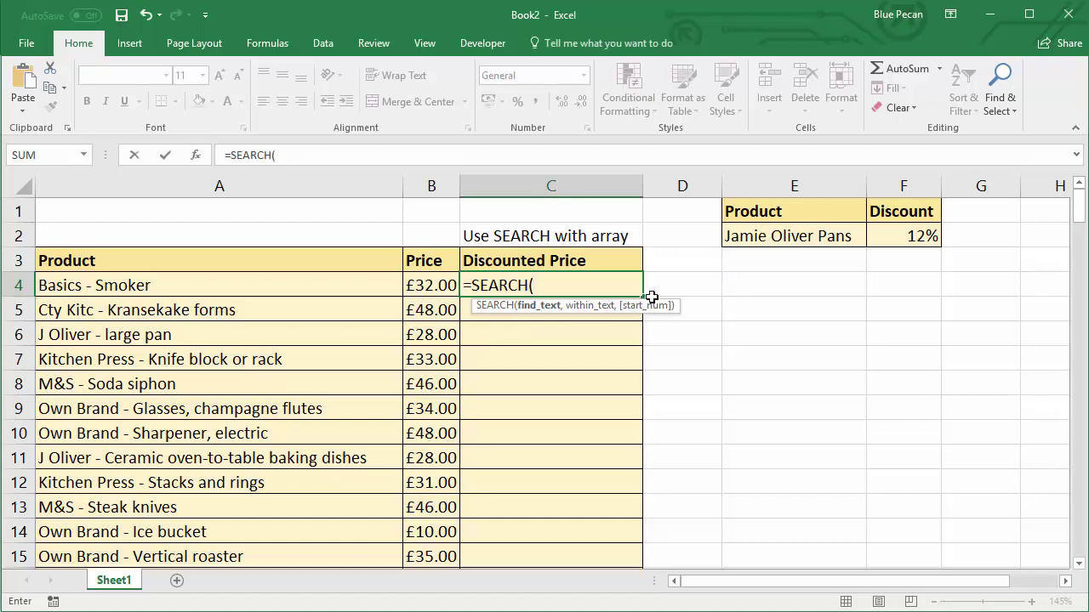
type("\"J Oliver\"")
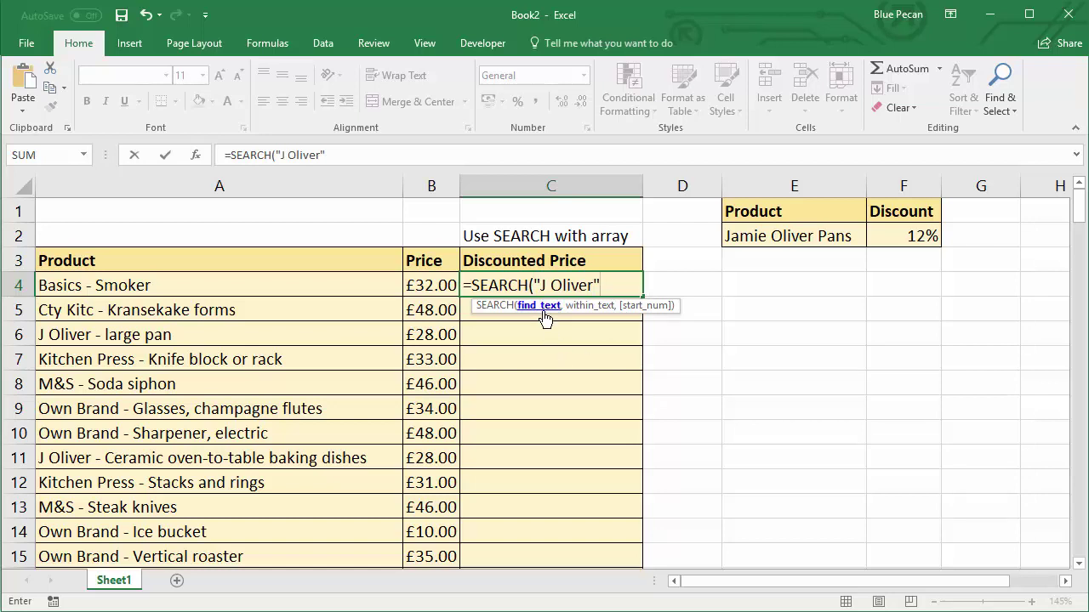
type(",")
left_click(231, 287)
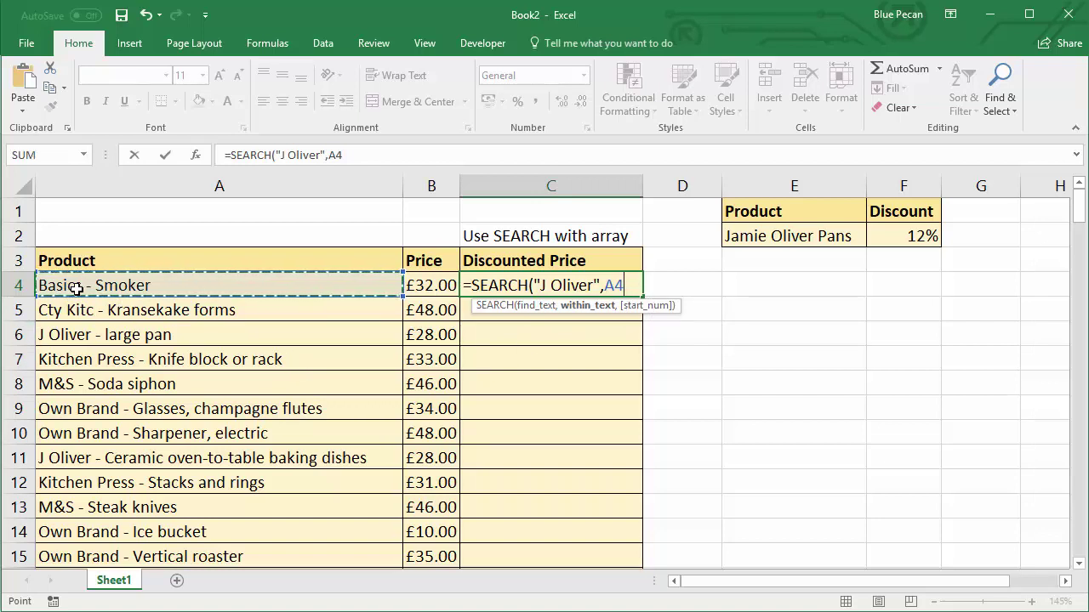
type(")")
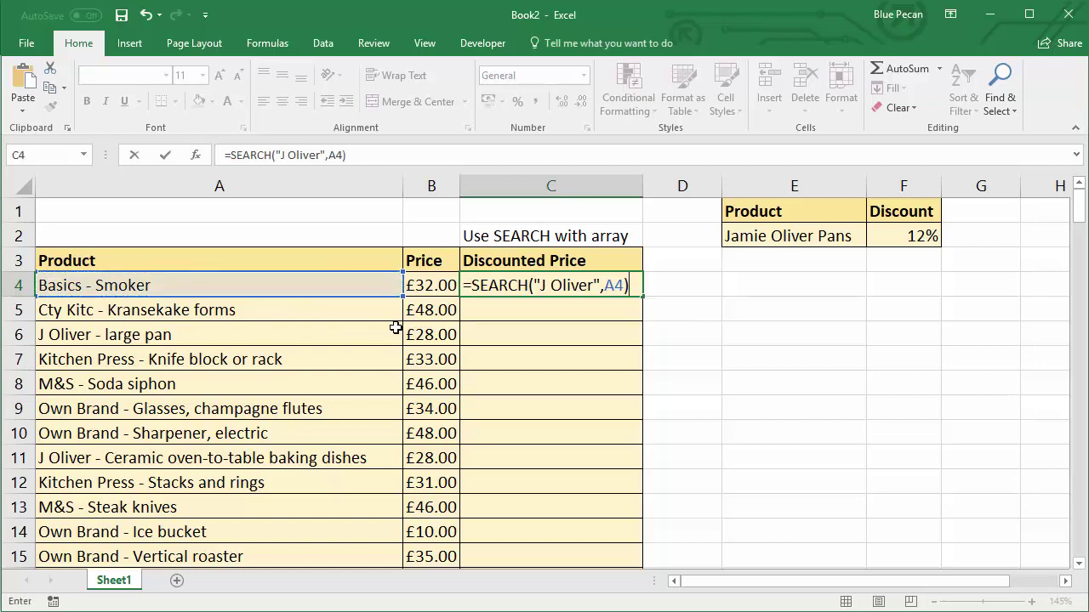
key("Return")
Fill the SEARCH formula from C4 down the Discounted Price column and check the copied formula in C6
left_click(636, 292)
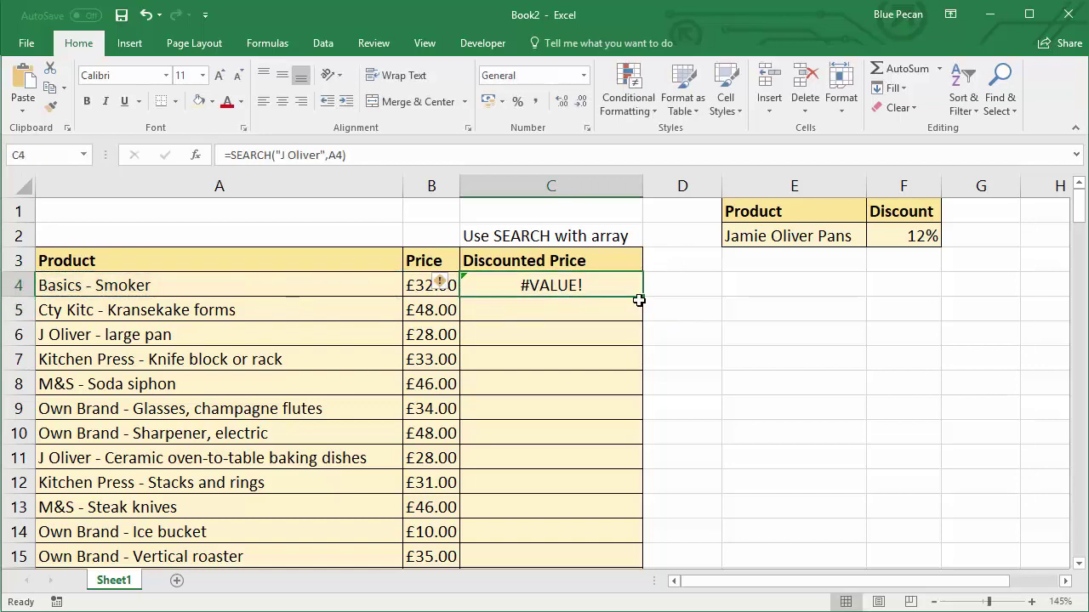
double_click(643, 296)
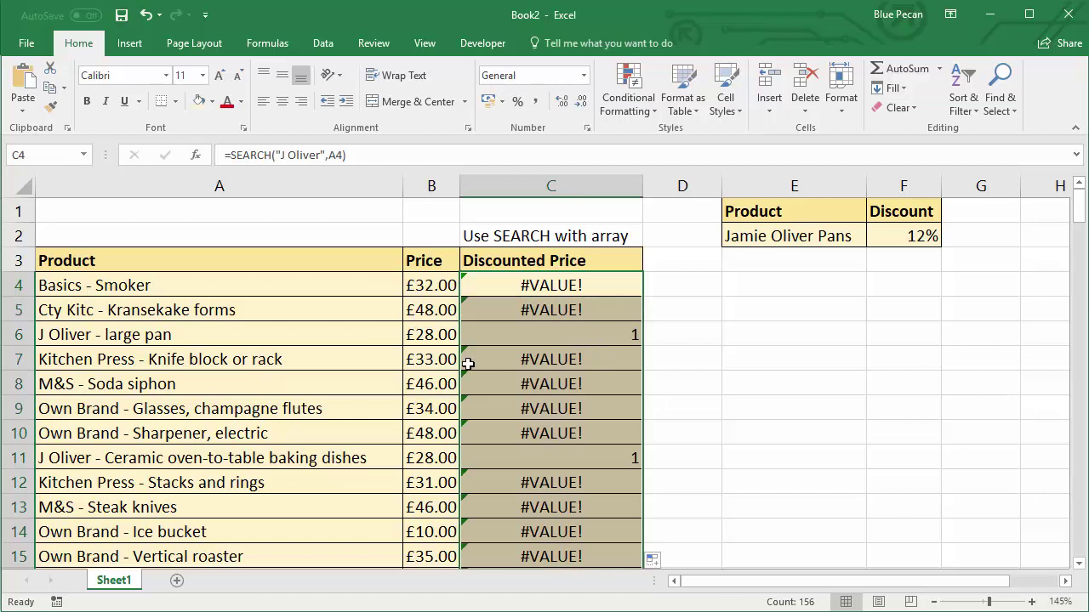
left_click(630, 336)
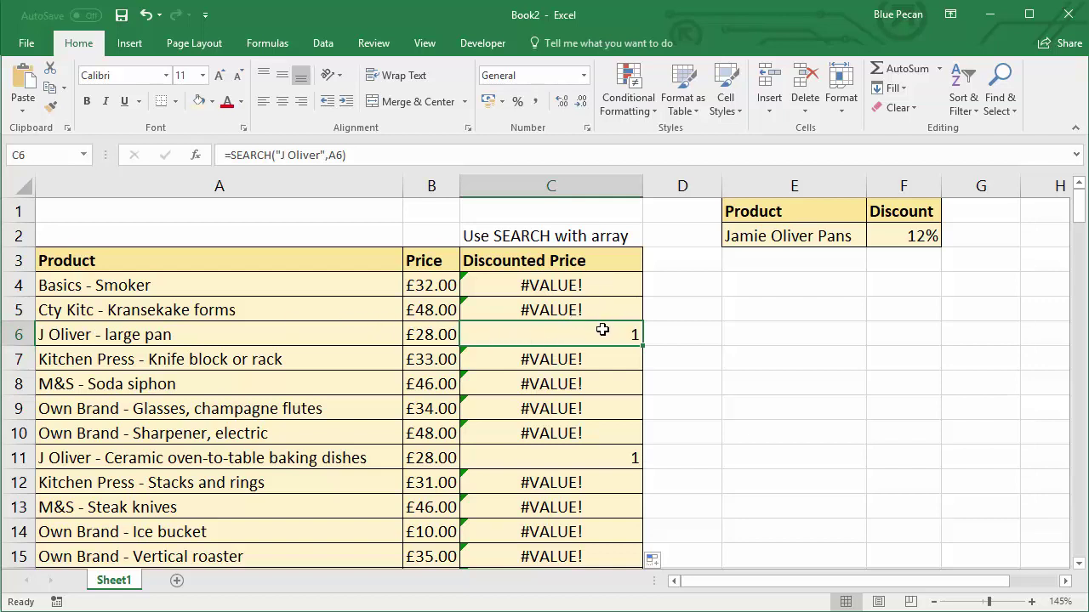
Wrap the SEARCH formula in C4 in ISNUMBER and fill it down the Discounted Price column
left_click(609, 284)
double_click(609, 284)
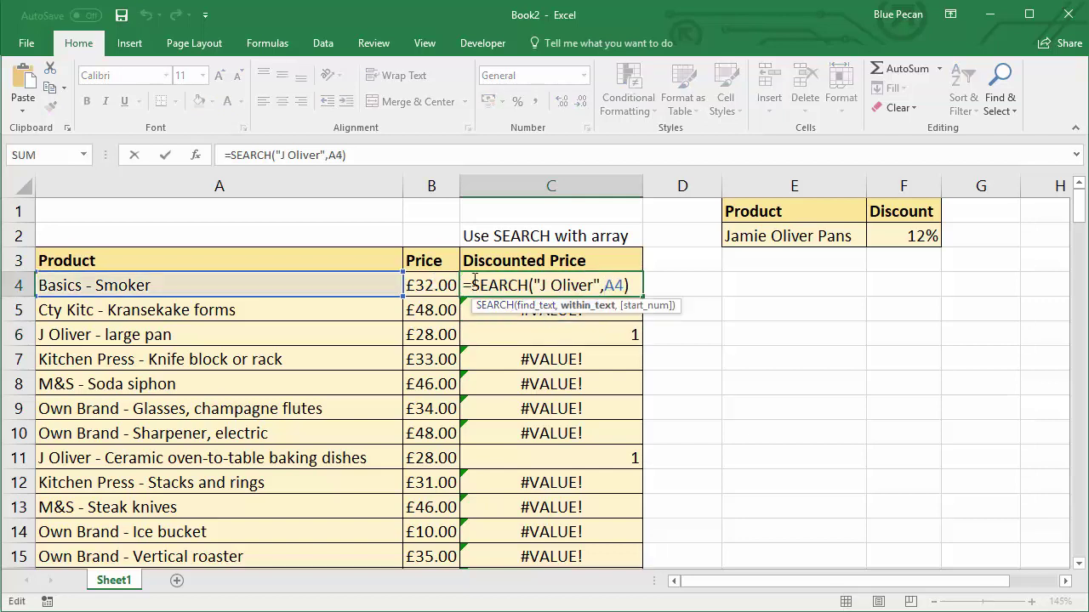
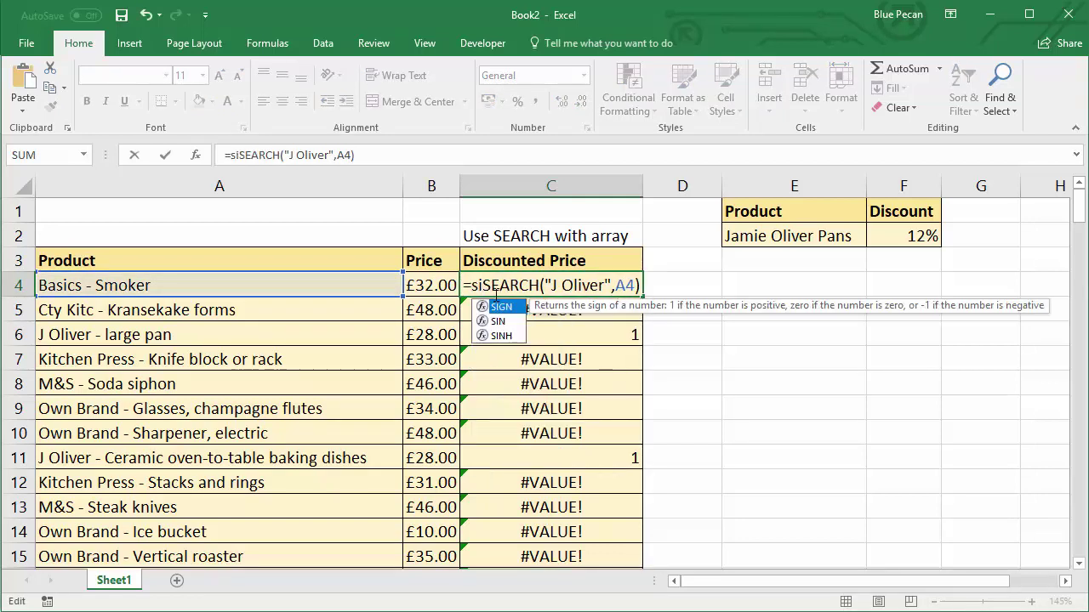
key("BackSpace")
type("i")
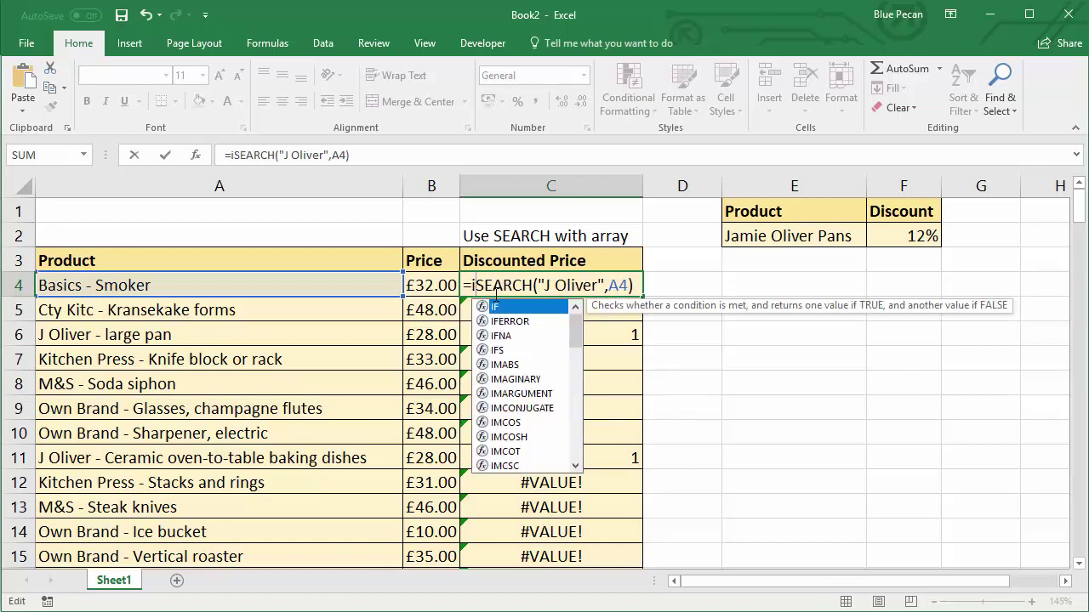
type("snu")
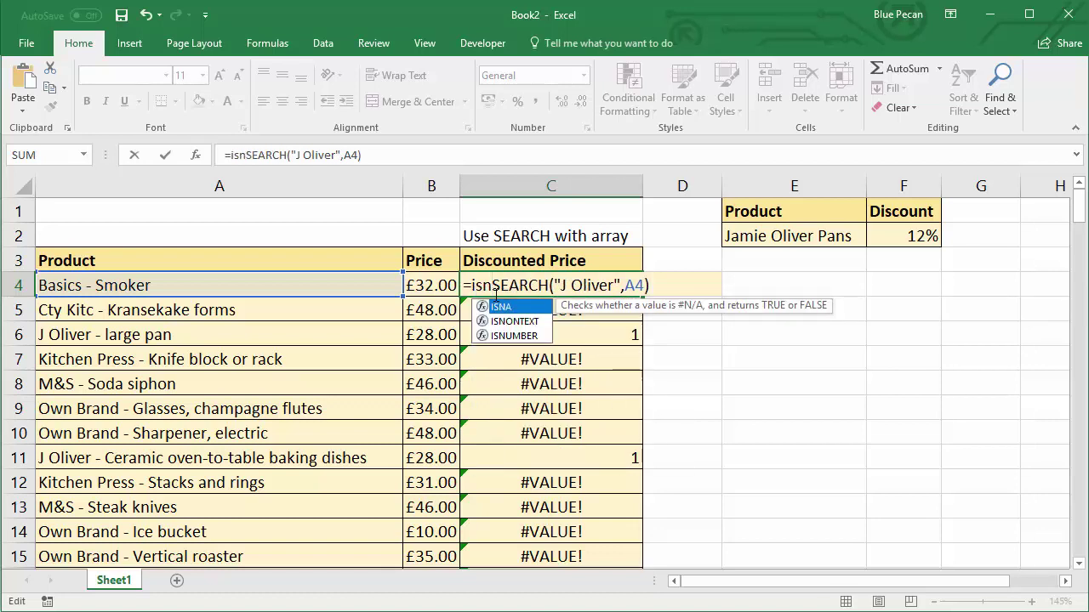
type("mber")
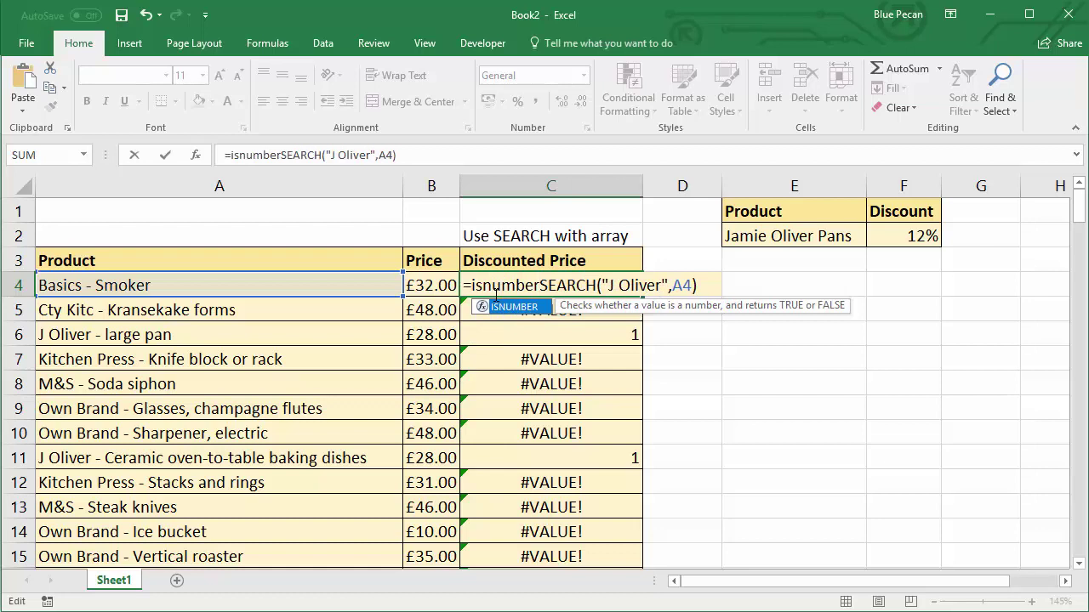
type("(")
left_click(711, 285)
type(")")
key("Return")
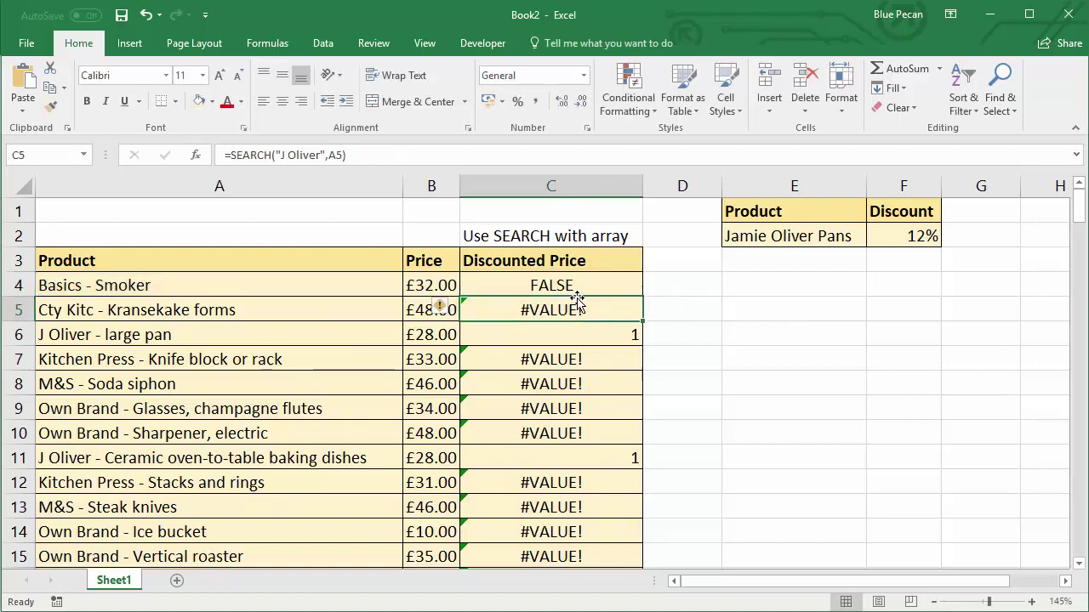
left_click(613, 284)
double_click(641, 296)
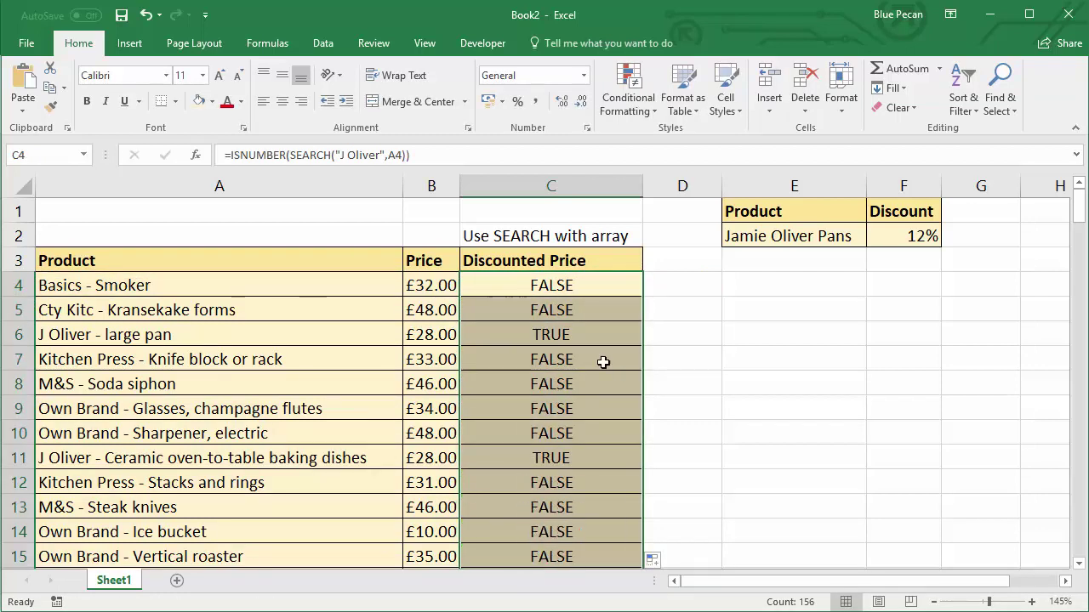
Change the search text in C4's formula to the array constant {"J Oliver","Pan"}
double_click(573, 286)
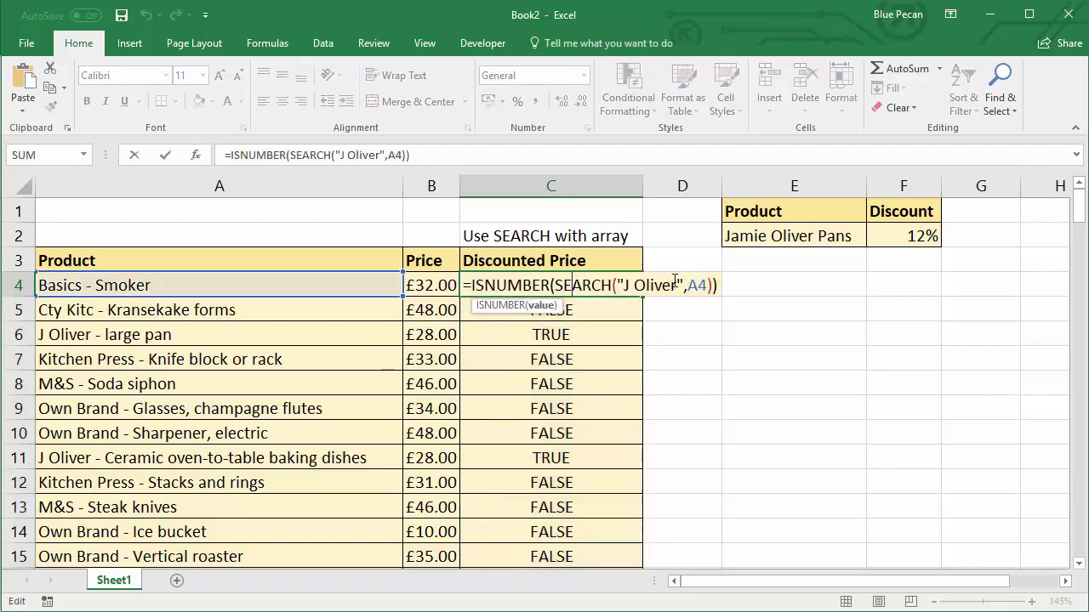
left_click_drag(684, 286, 629, 288)
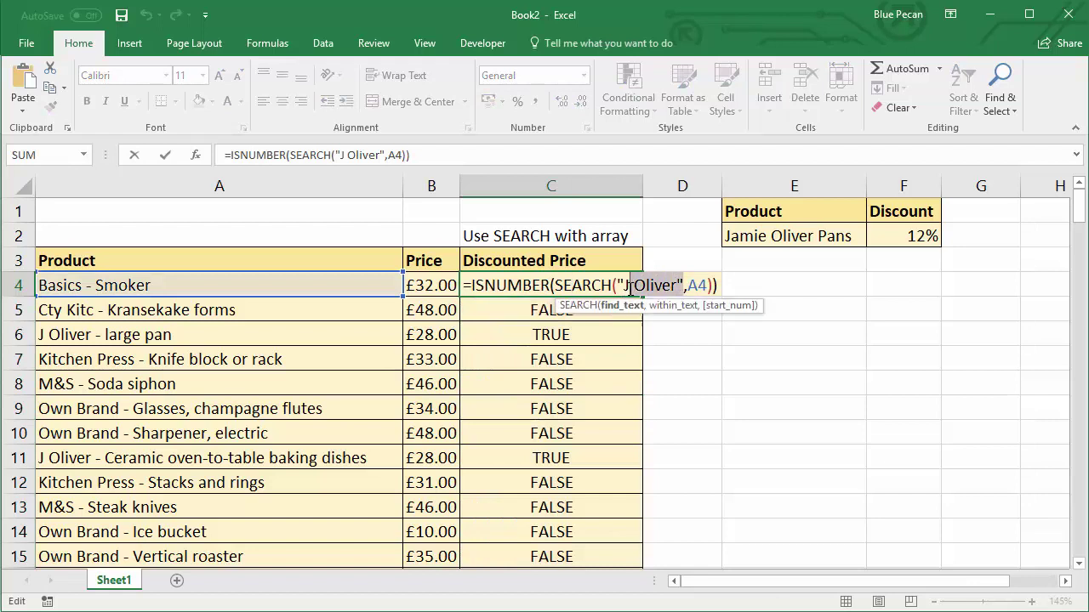
left_click(585, 288)
left_click(603, 286)
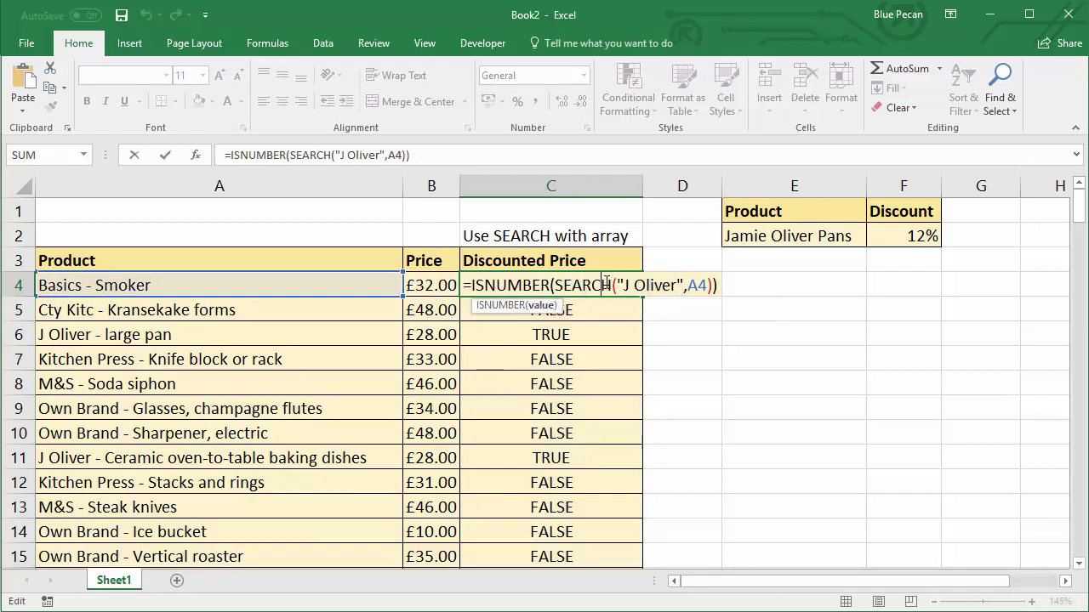
left_click(630, 285)
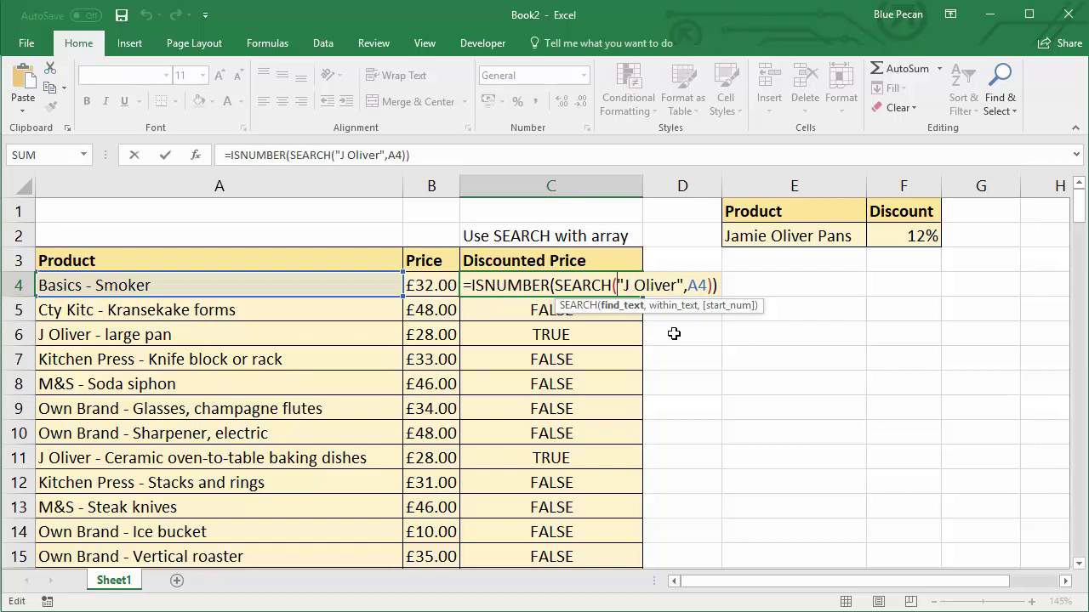
type("{")
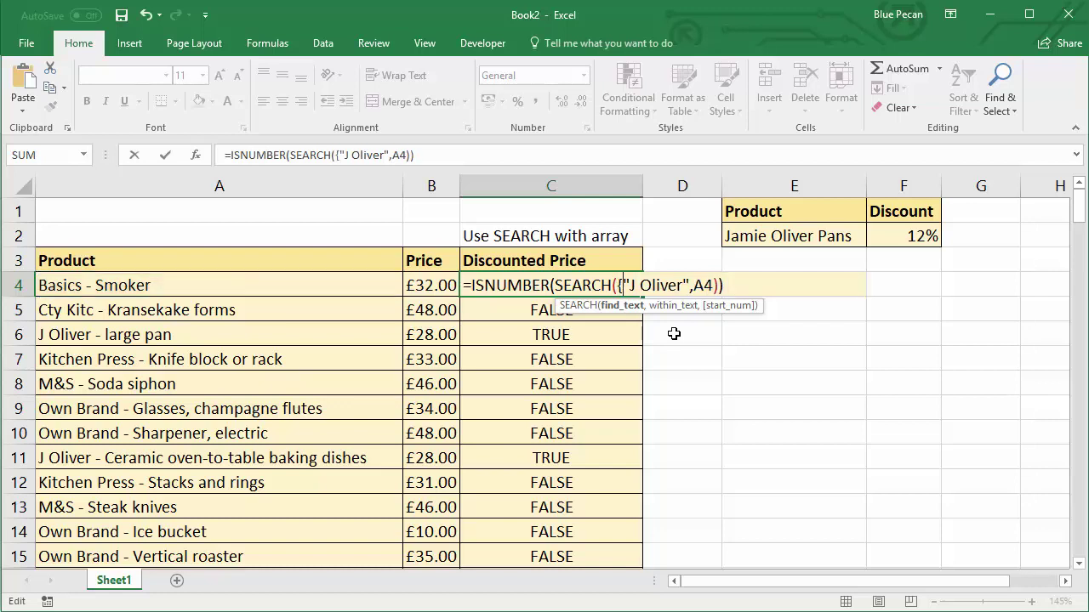
left_click(690, 287)
type(",\"")
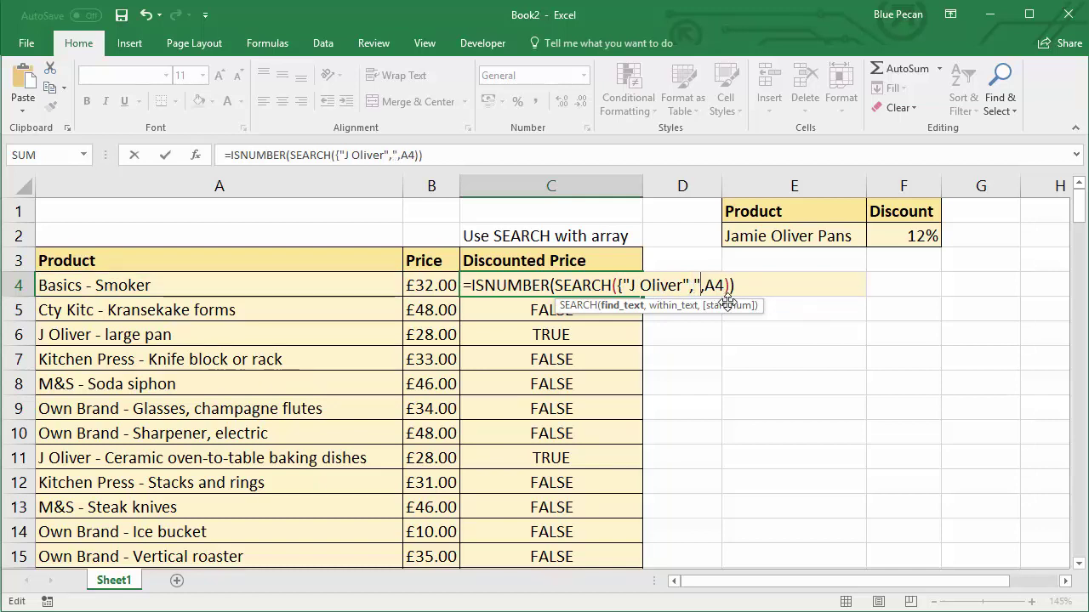
type("Pan")
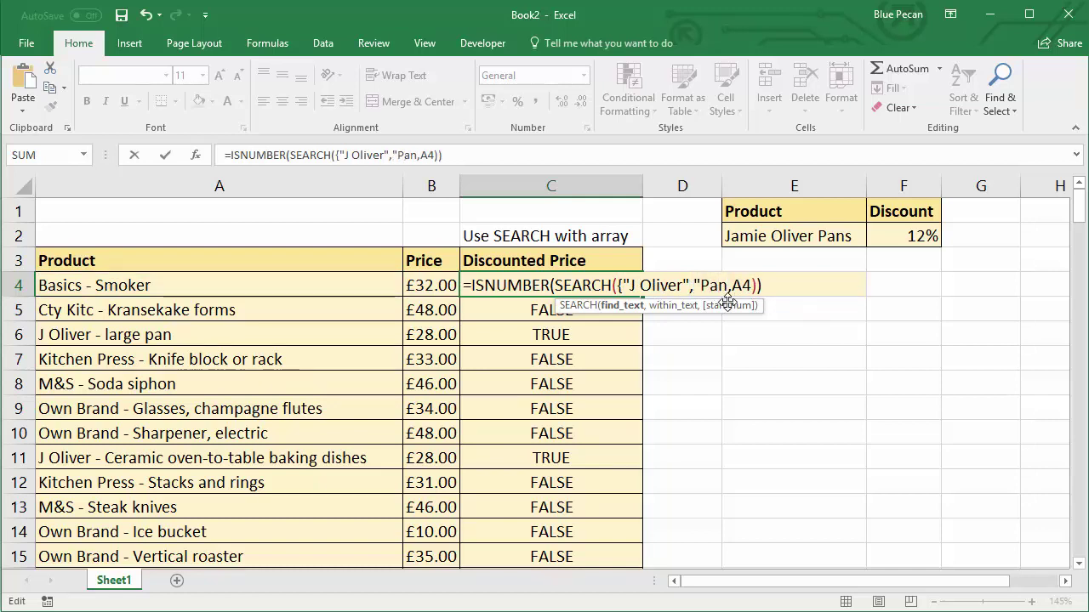
type("\"")
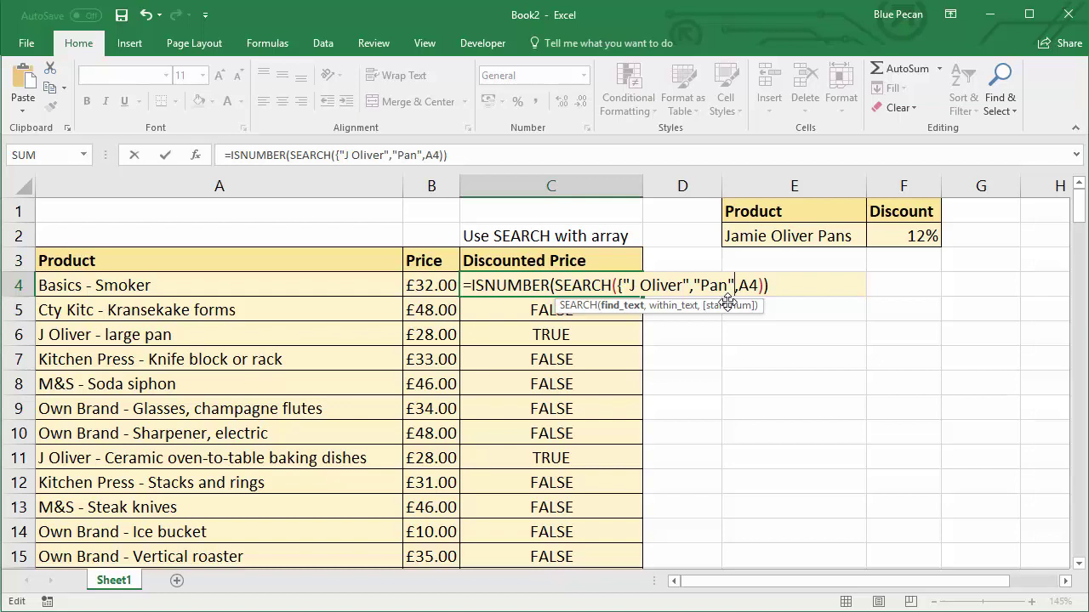
type("}")
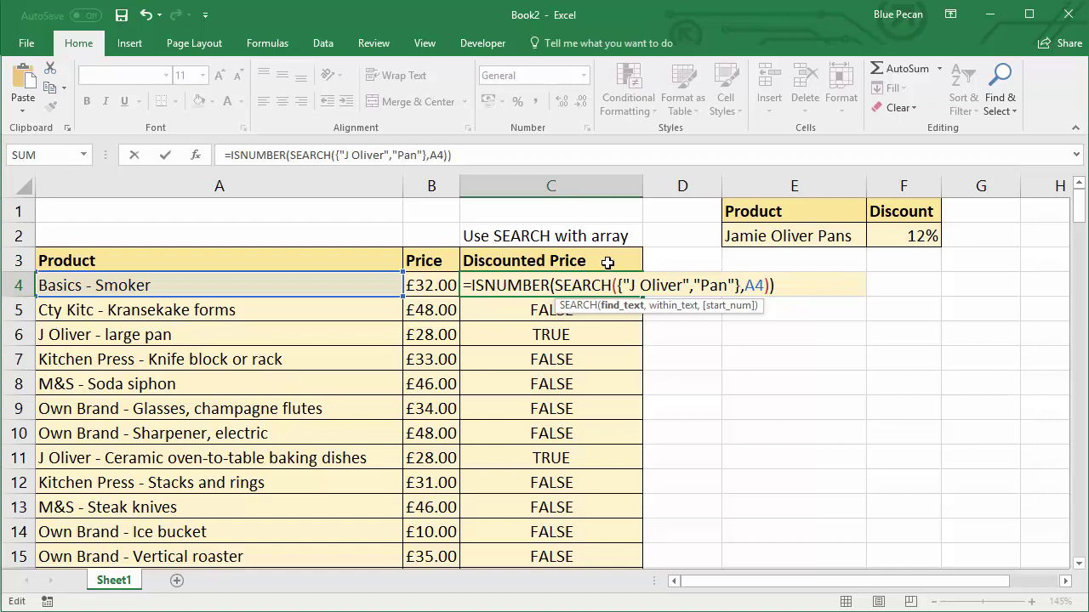
Evaluate the whole ISNUMBER expression within C4's formula to inspect its array result, and restore the formula
left_click_drag(472, 286, 778, 290)
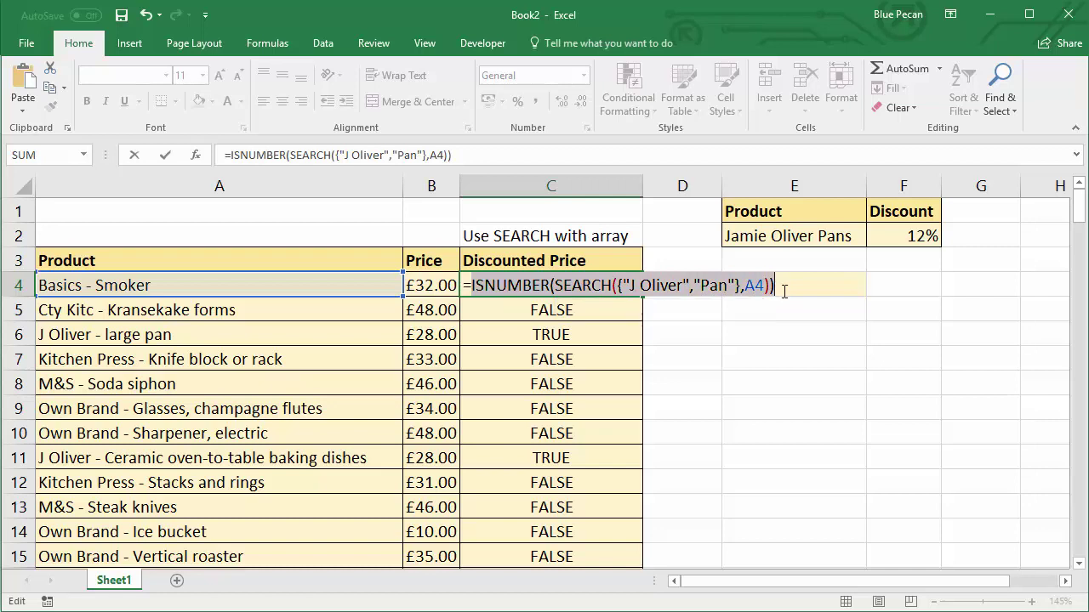
key("F9")
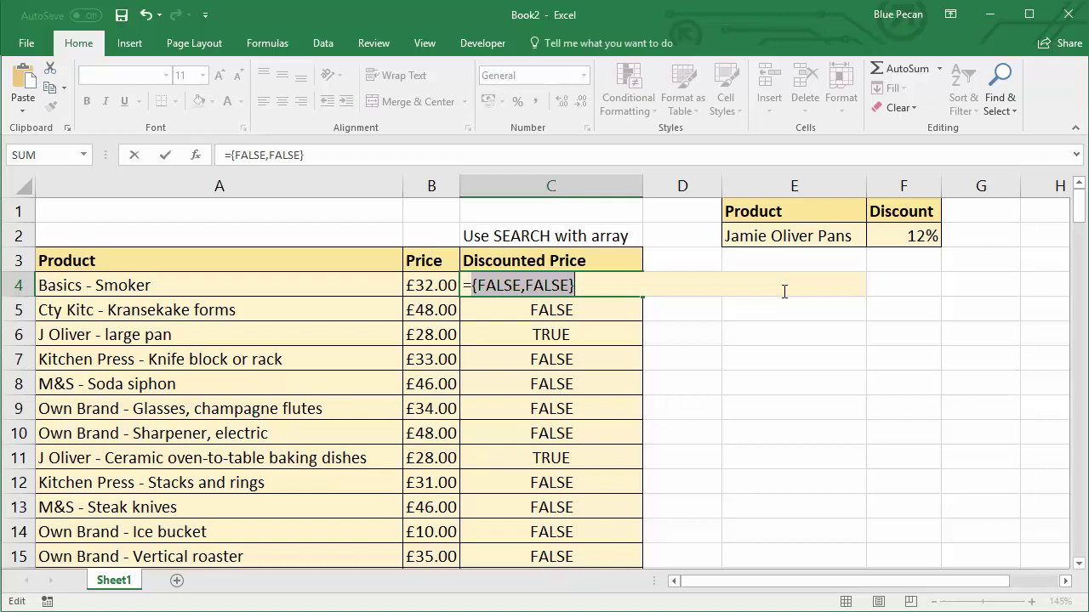
key("ctrl+z")
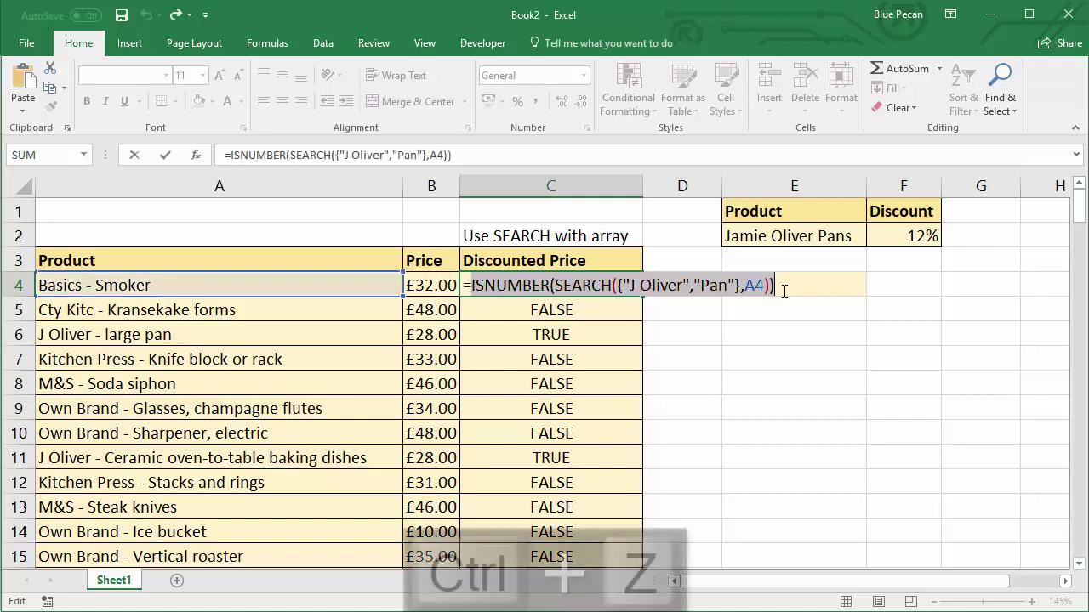
Commit the array version of the formula in C4 and fill it down the Discounted Price column
key("Return")
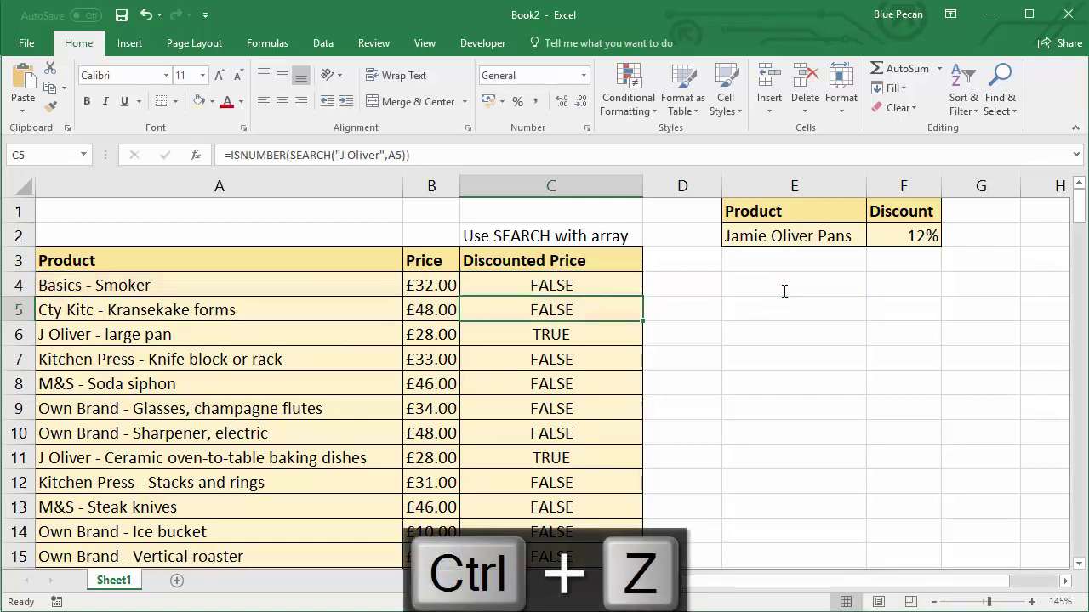
left_click(625, 286)
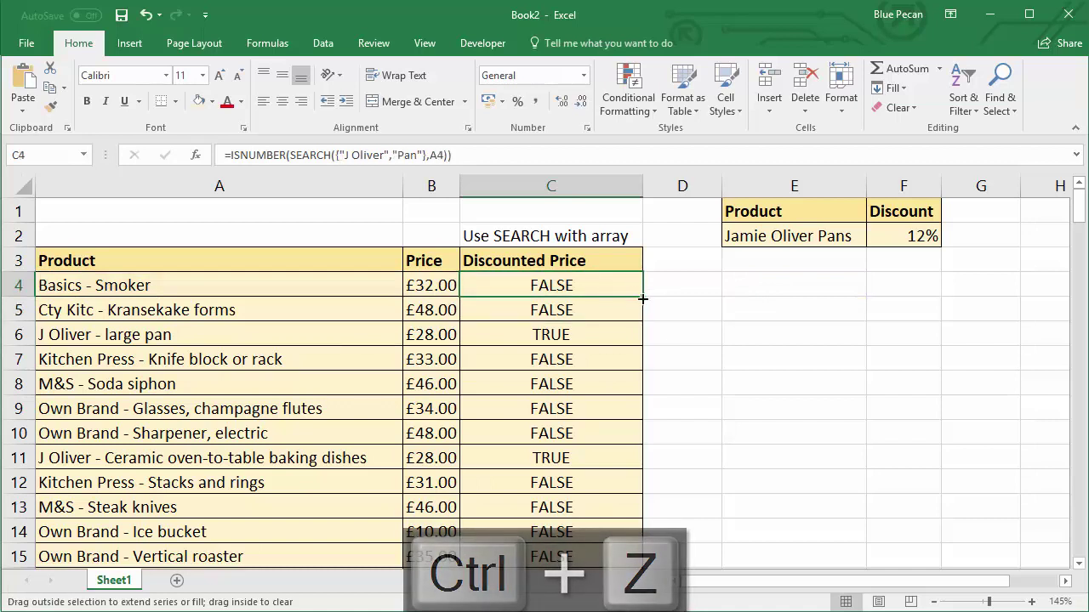
double_click(642, 297)
Evaluate the ISNUMBER expression within C6's formula for the J Oliver large pan, and undo the evaluation
double_click(587, 335)
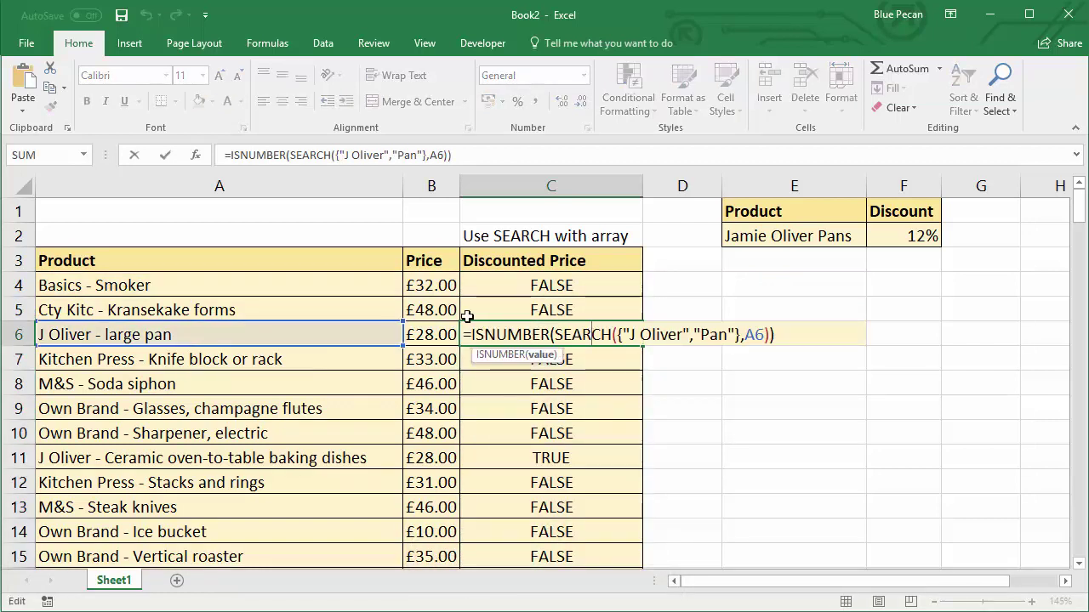
left_click_drag(470, 335, 794, 330)
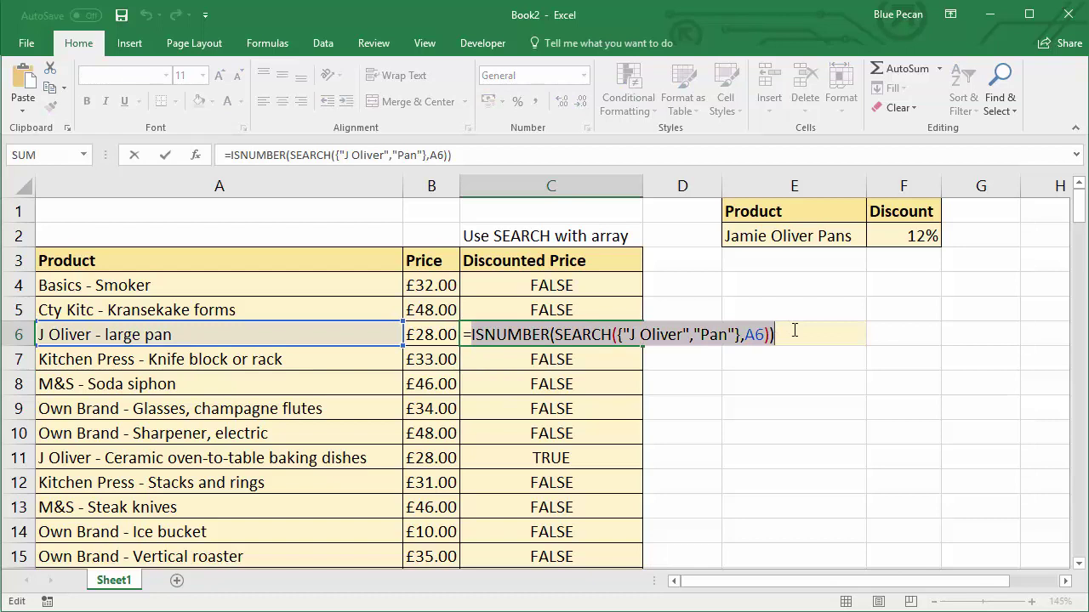
key("F9")
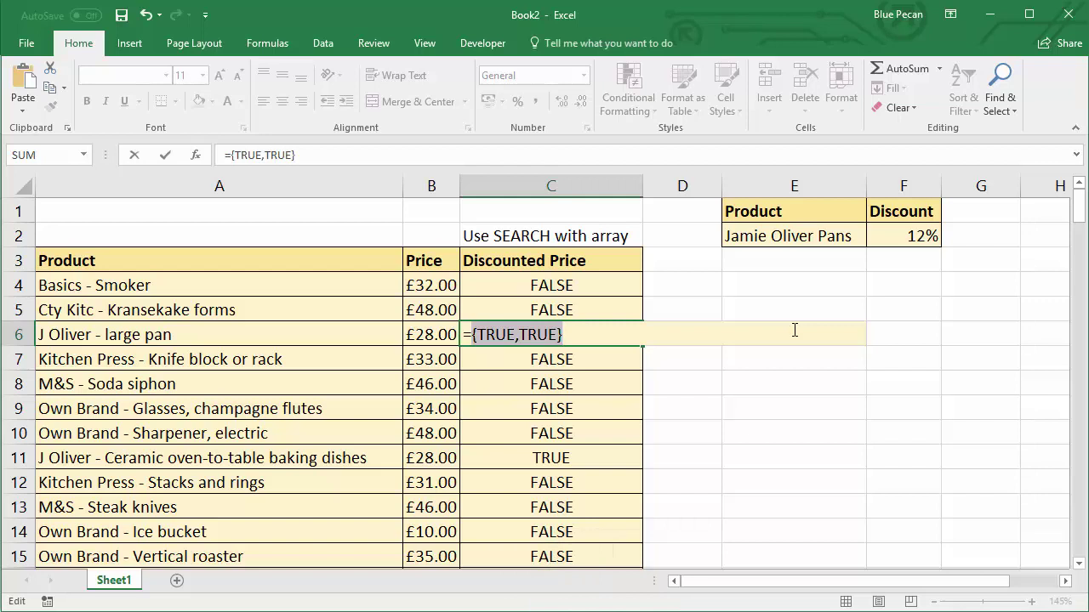
key("ctrl+z")
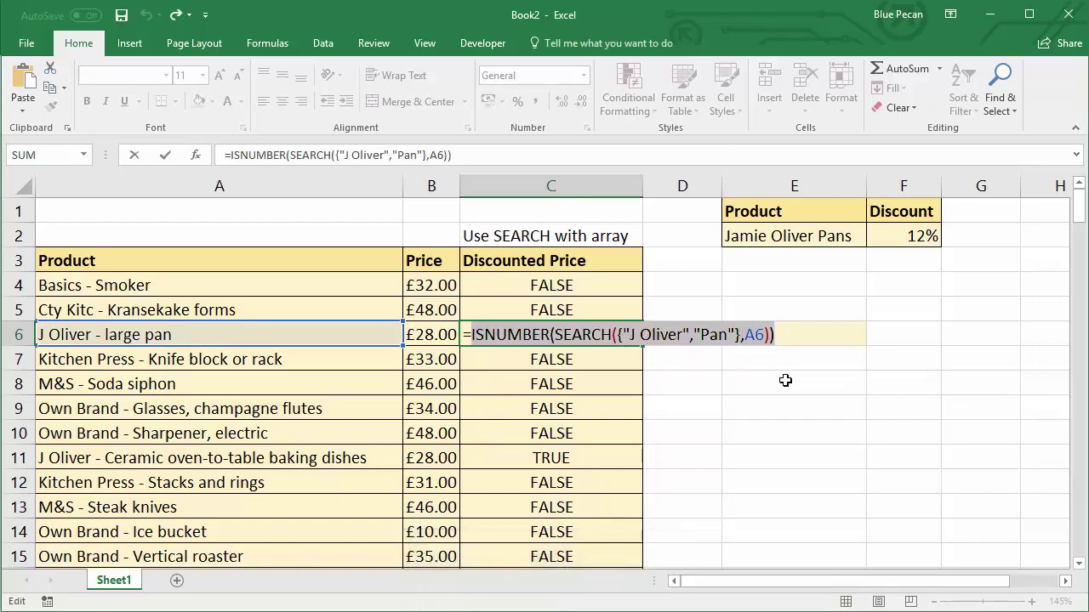
Leave C6's formula and evaluate the ISNUMBER expression within C33's formula for the Kitchen Press Poffertjes pan
key("ctrl+shift+Return")
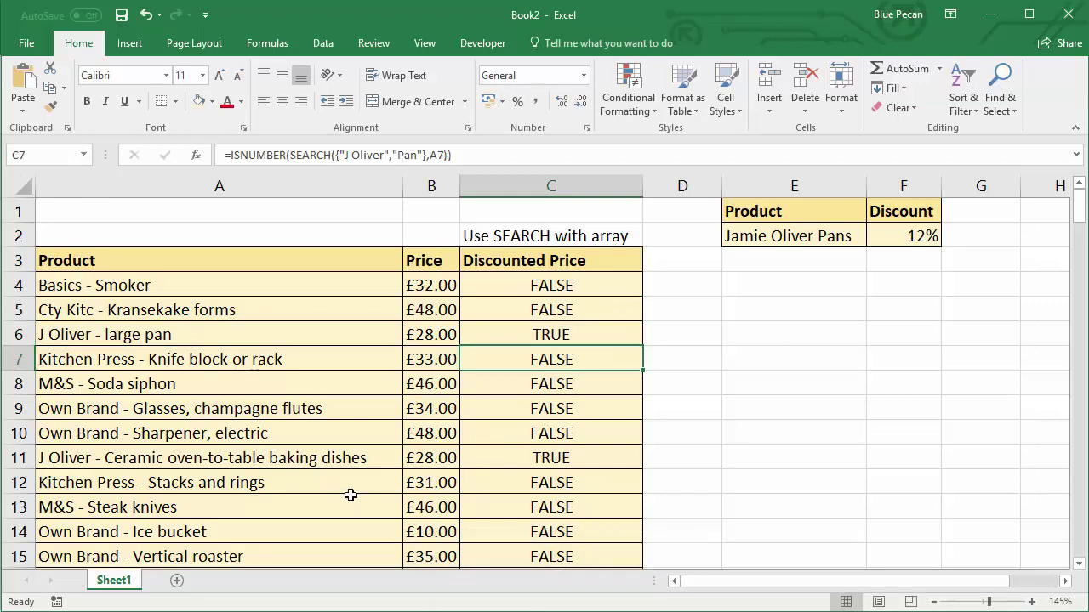
scroll(350, 494, "down", 3)
scroll(351, 494, "down", 2)
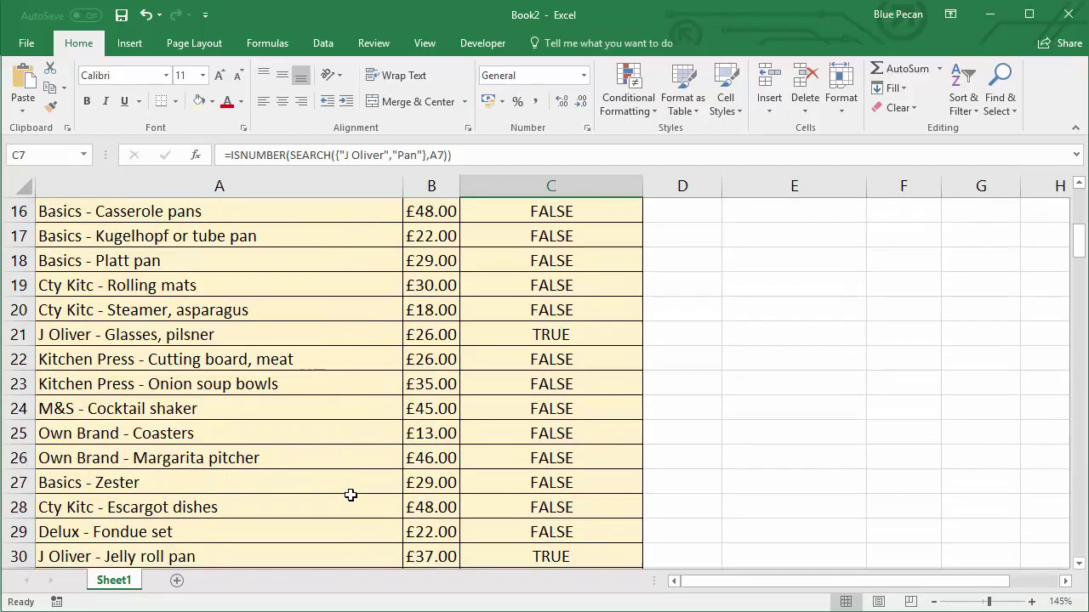
scroll(350, 494, "down", 2)
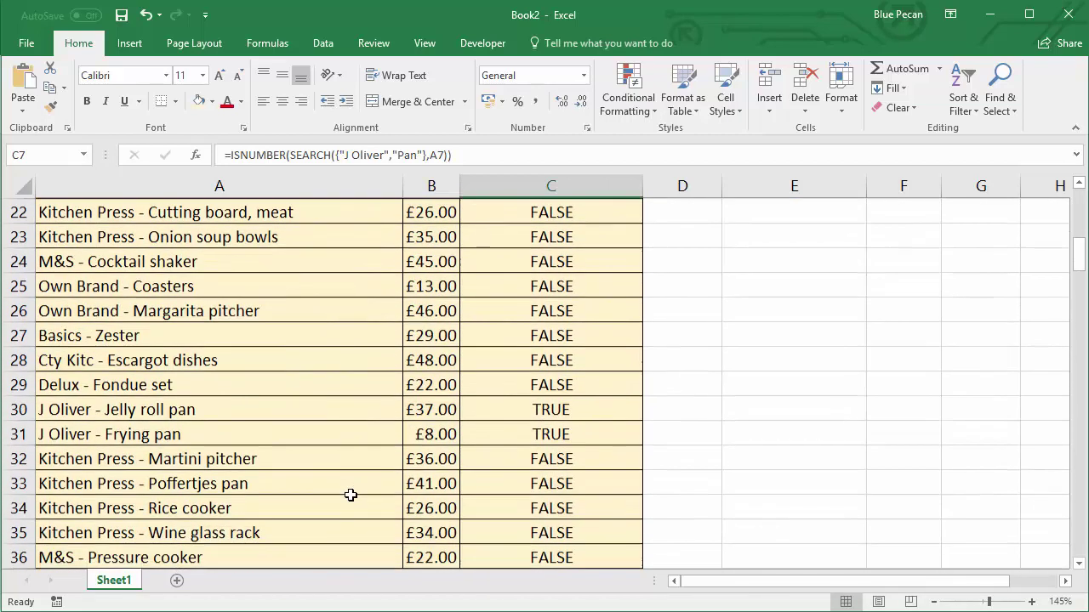
scroll(350, 495, "down", 1)
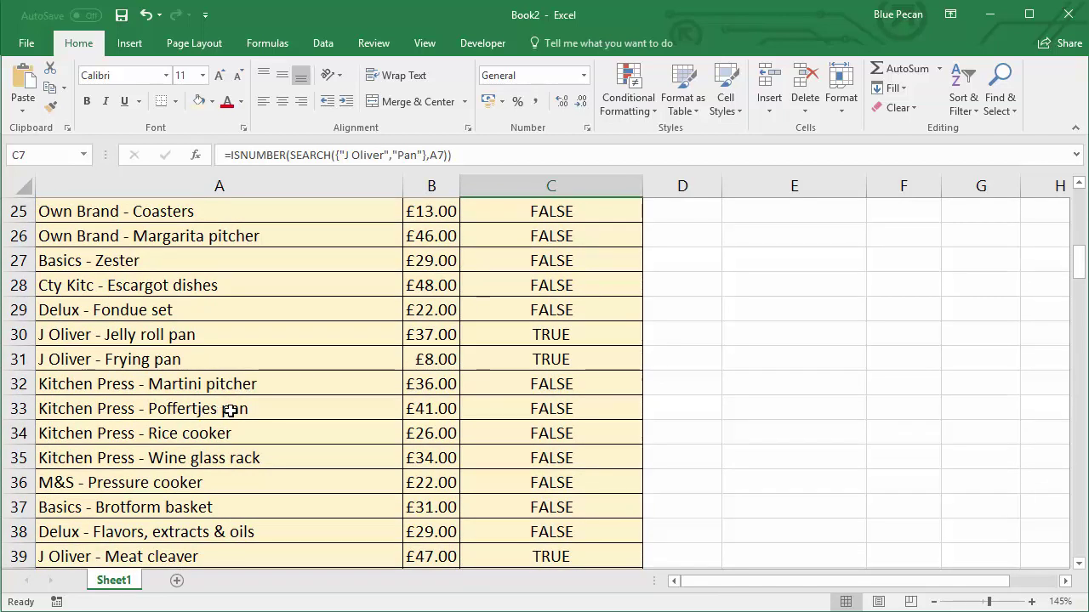
left_click(568, 410)
double_click(568, 410)
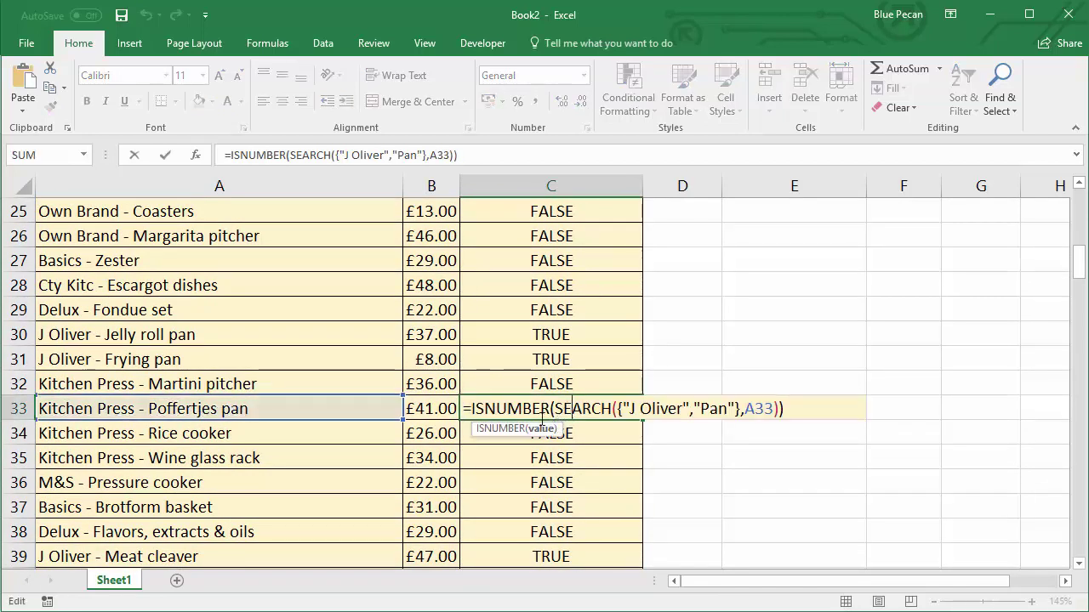
left_click_drag(473, 408, 788, 408)
key("F9")
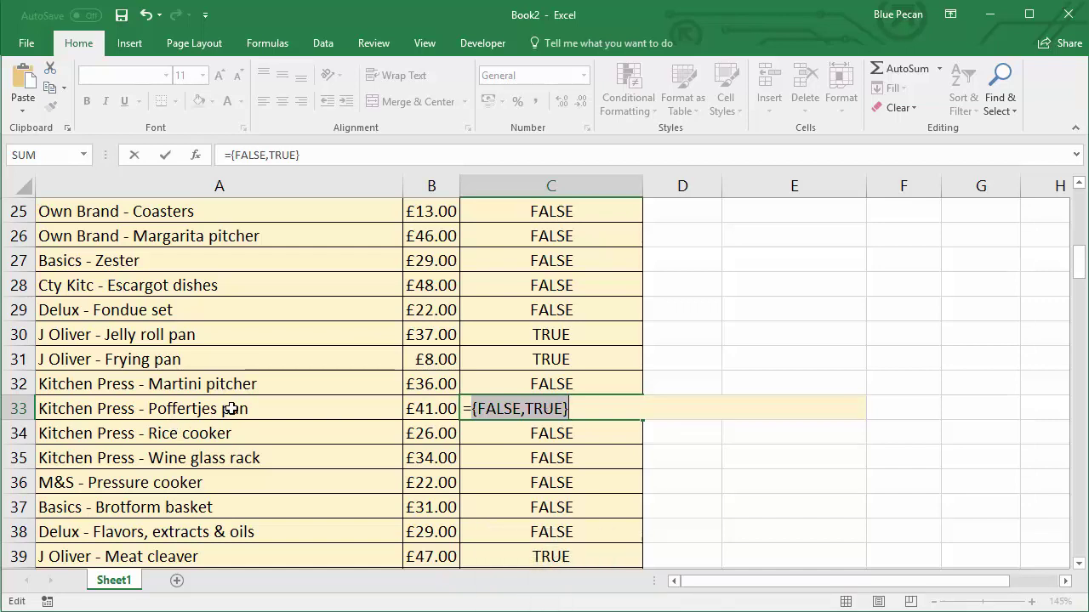
key("Return")
Evaluate the ISNUMBER expression within C6's formula again to inspect both array results, and undo the evaluation
scroll(601, 407, "up", 8)
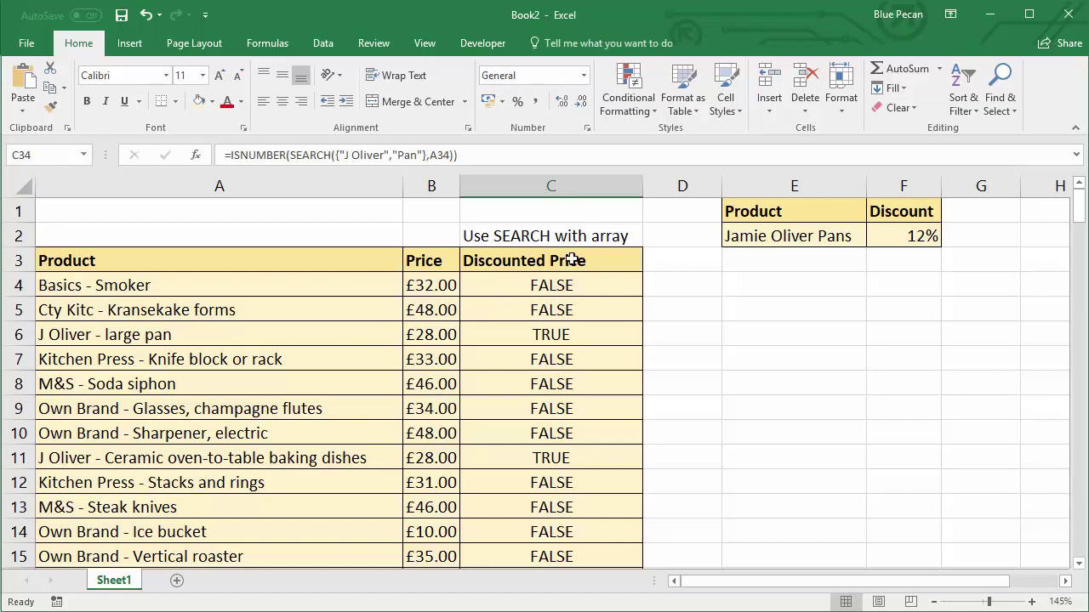
double_click(559, 335)
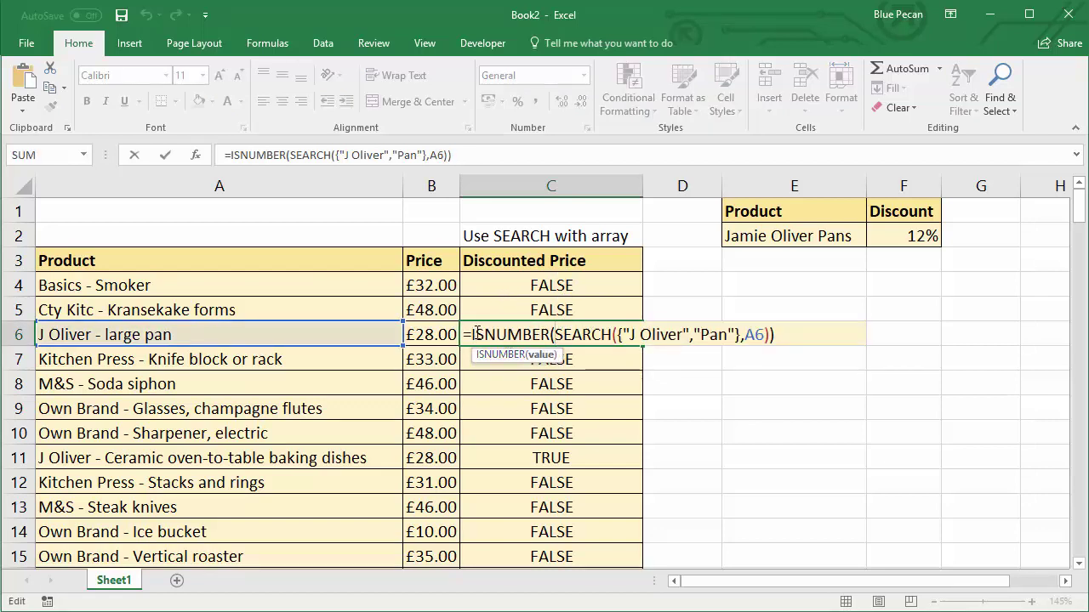
left_click_drag(473, 334, 523, 334)
left_click(802, 332, "shift")
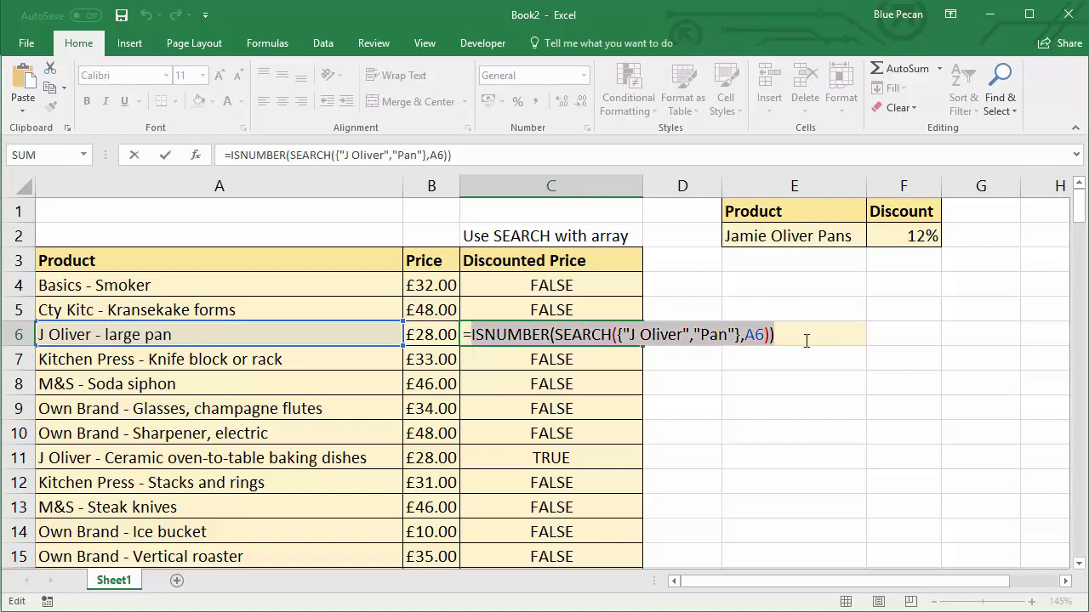
key("F9")
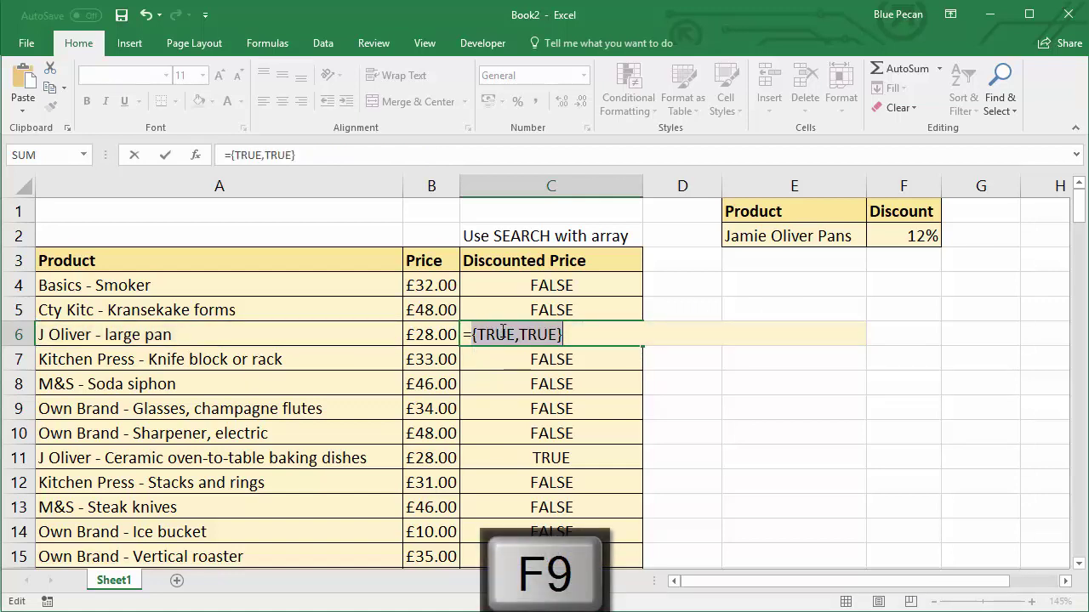
key("Return")
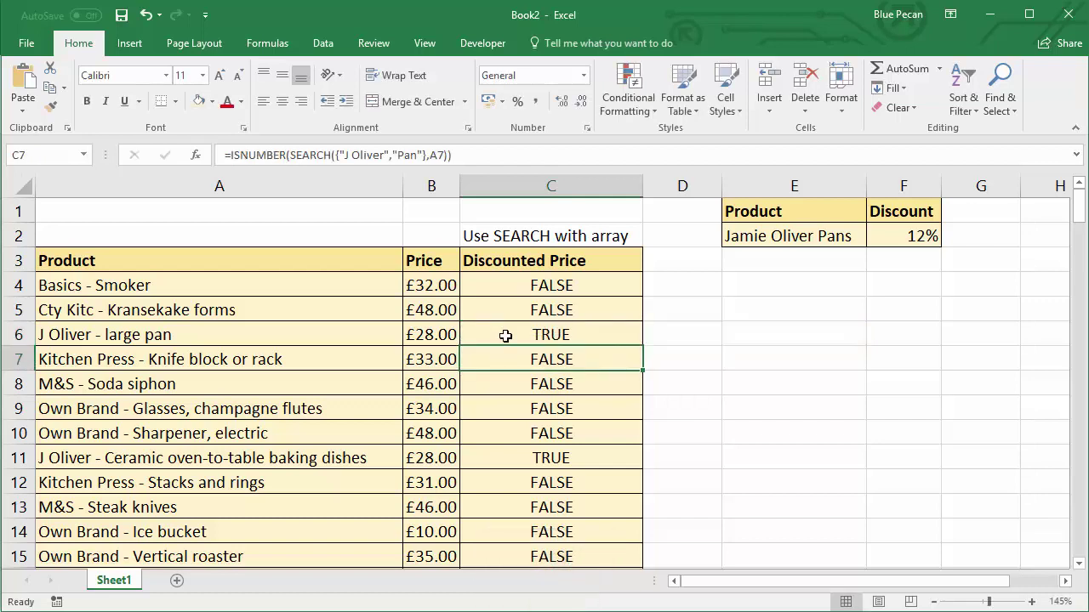
key("ctrl+z")
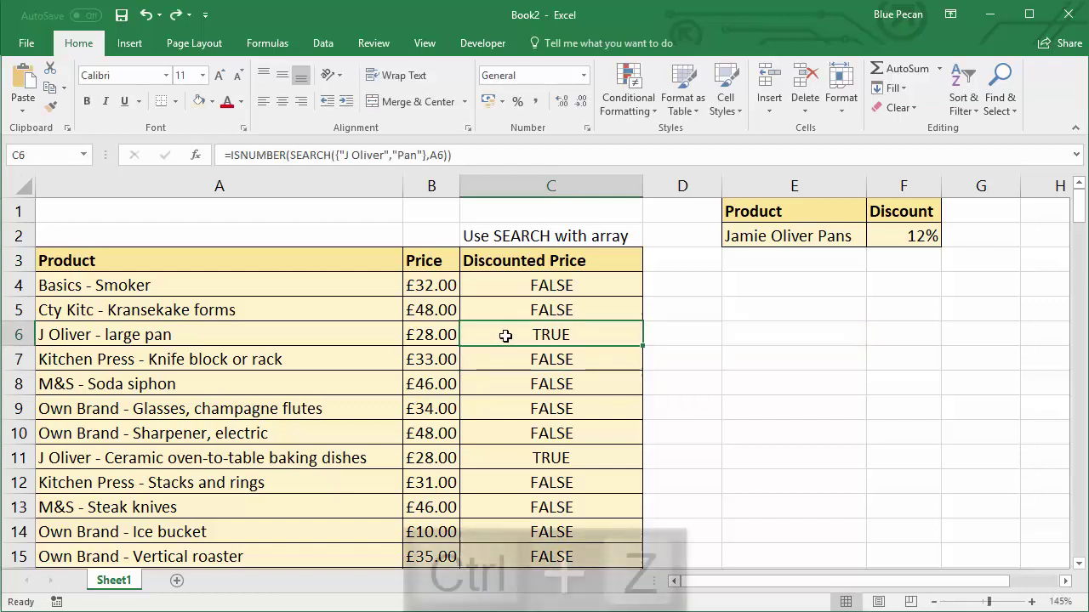
Wrap C4's ISNUMBER expression in an AND function and fill the formula down the Discounted Price column
double_click(553, 283)
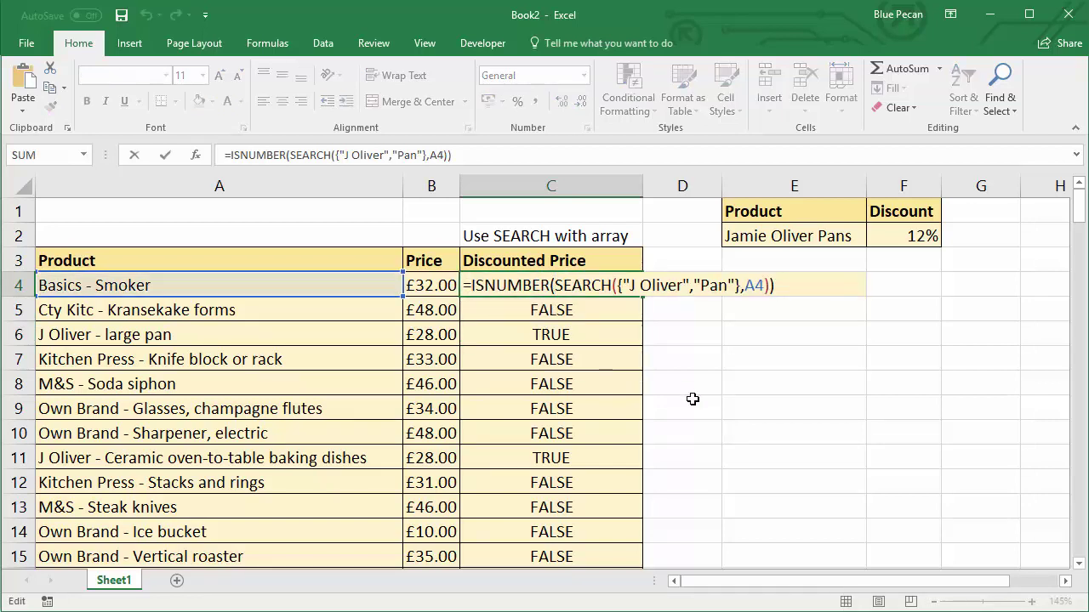
type("and")
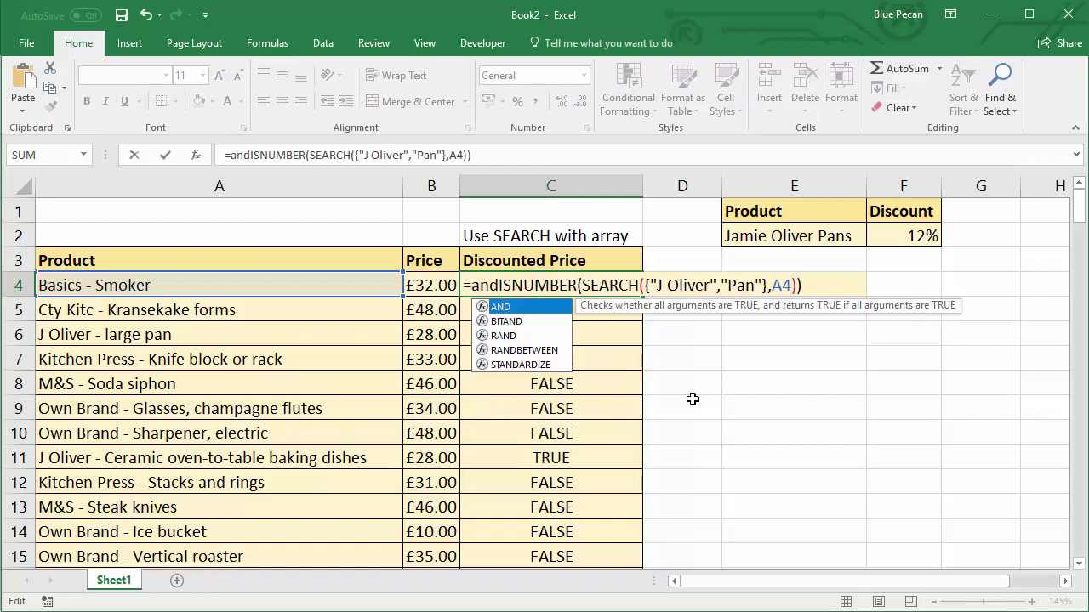
type("(")
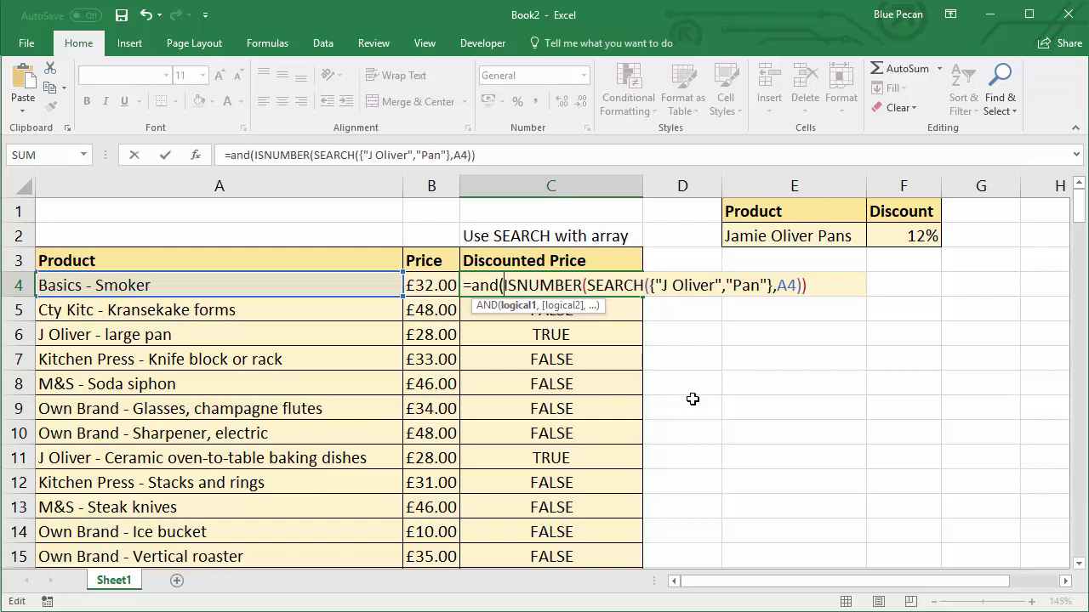
left_click(805, 288)
type(")")
key("Return")
left_click(608, 277)
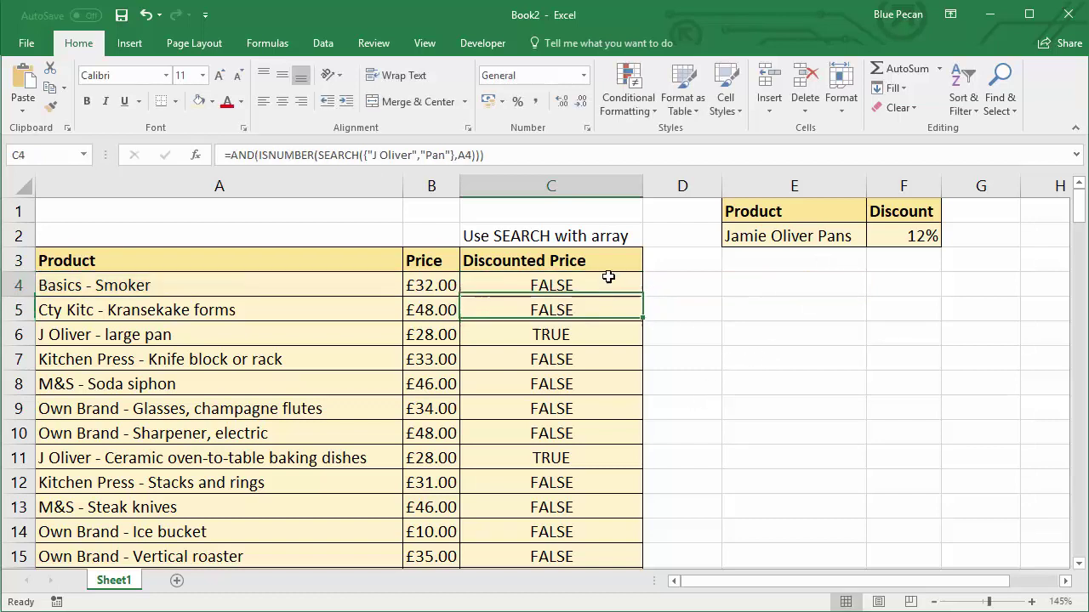
double_click(642, 296)
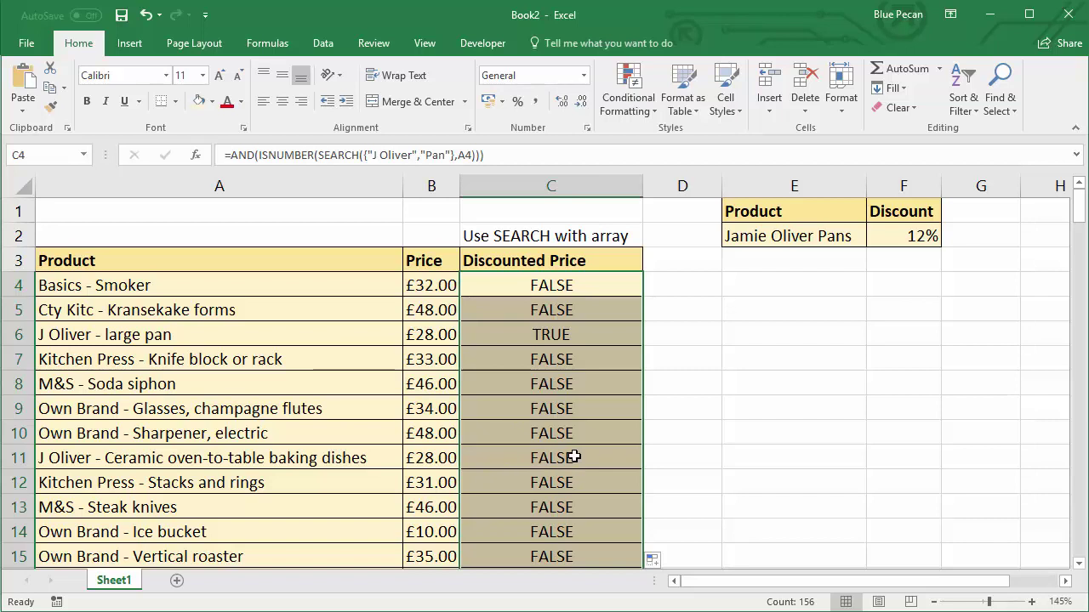
Nest C4's AND expression inside an IF function as its logical test
double_click(589, 287)
left_click(473, 288)
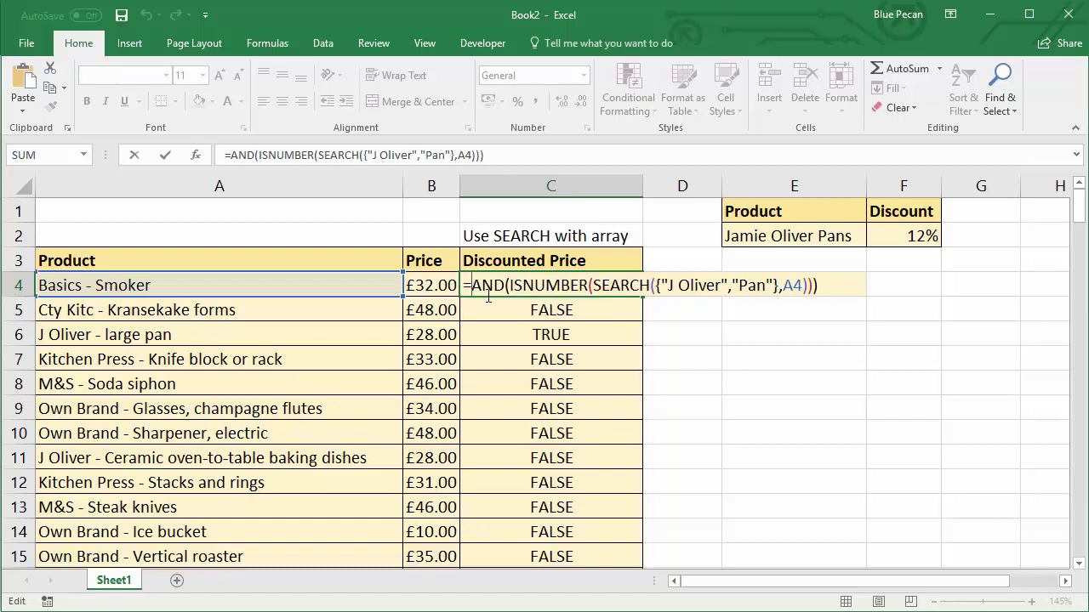
type("if(")
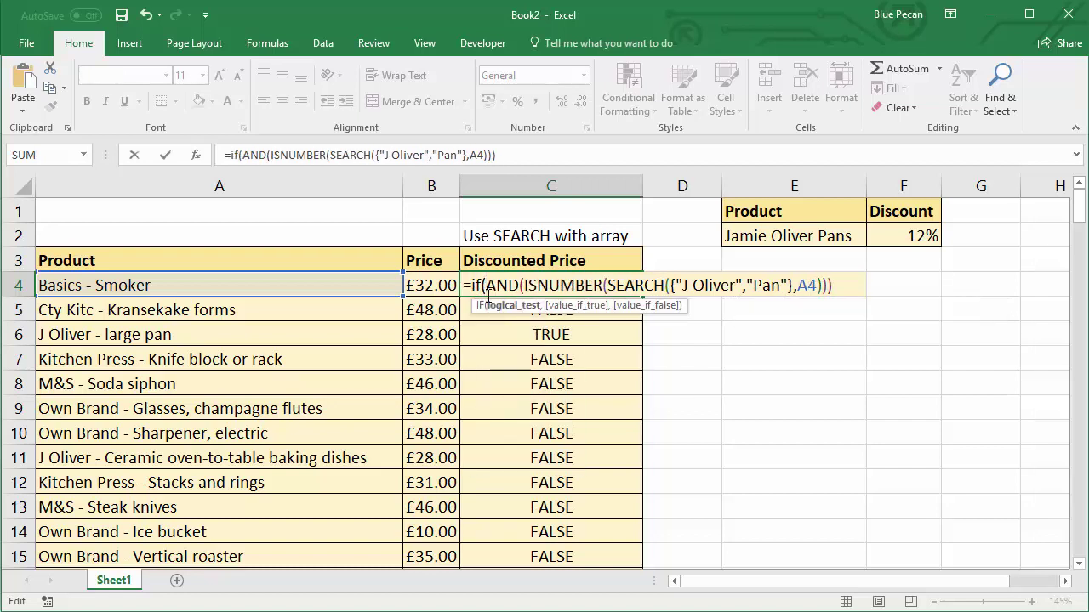
key("shift+End")
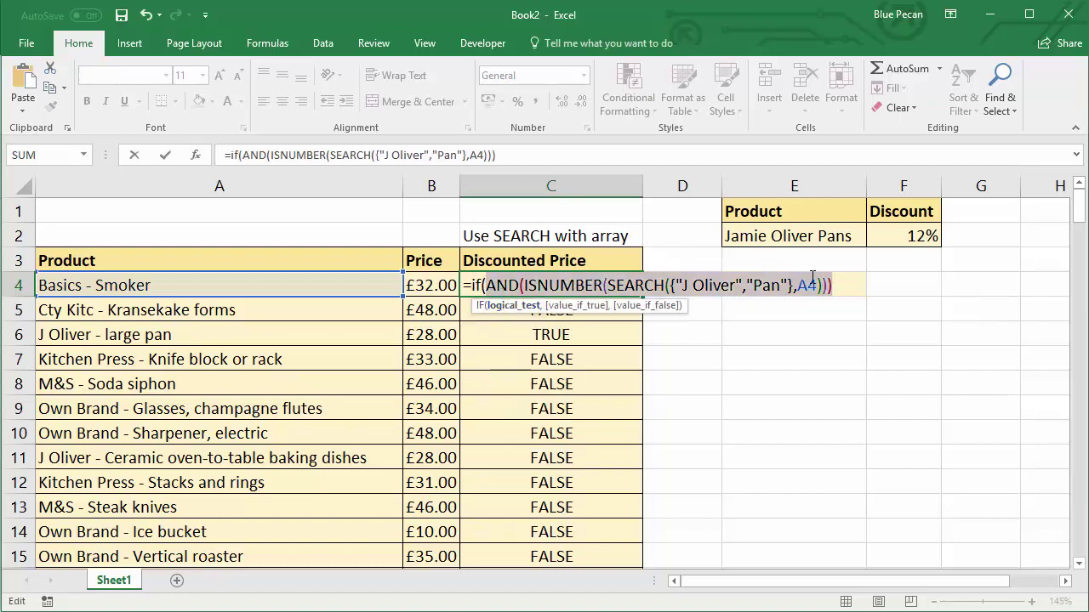
key("End")
type(",")
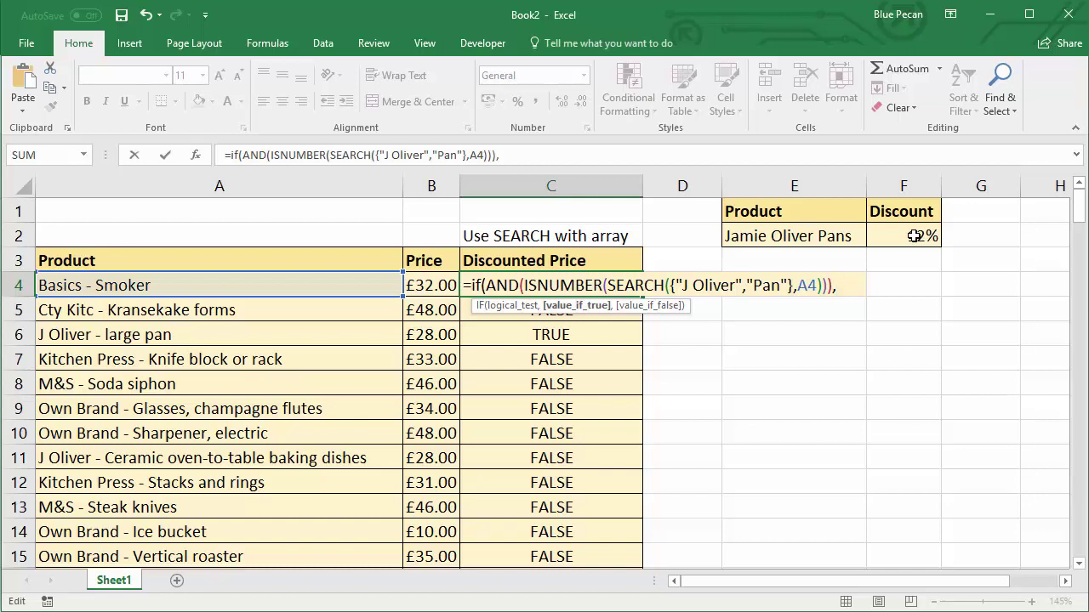
Complete C4's IF formula with B4*(1-$F$2) as the value if true and "" as the value if false
left_click(439, 288)
type("*(1-")
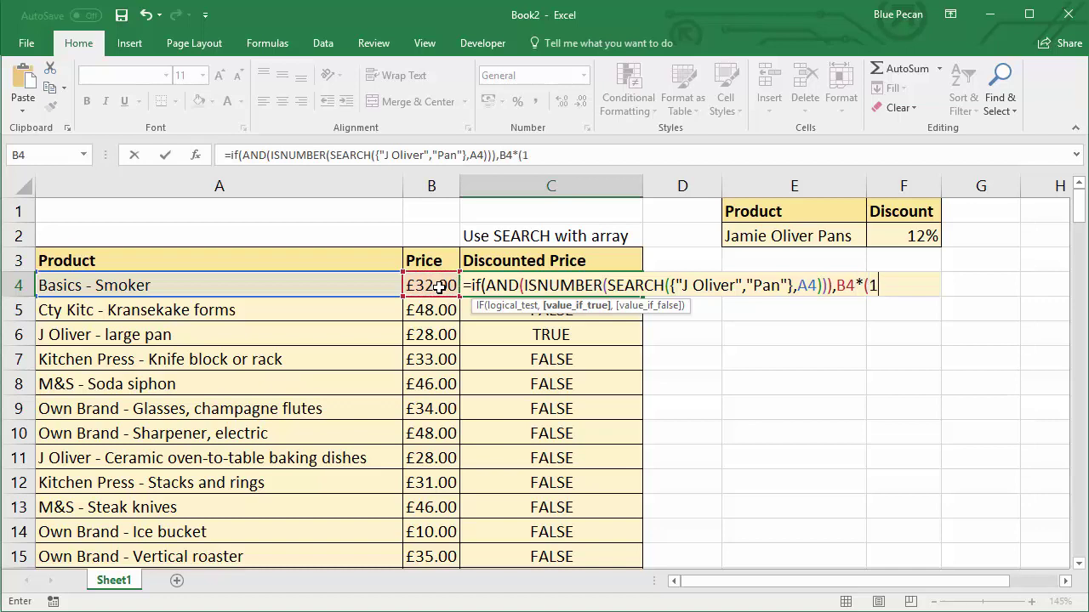
left_click(915, 235)
key("F4")
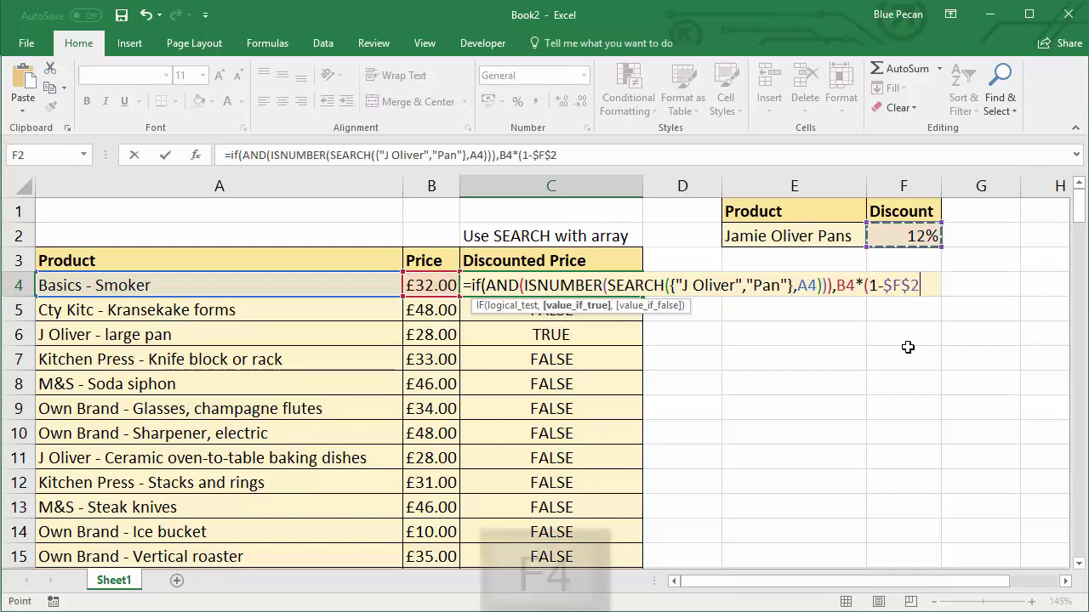
type(")")
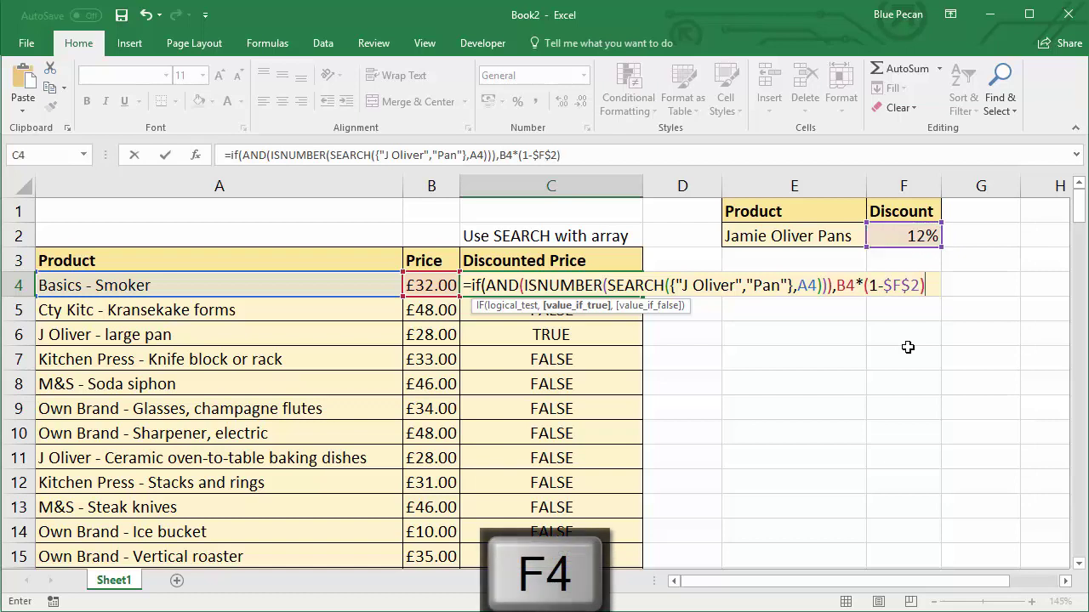
type(",\"\"")
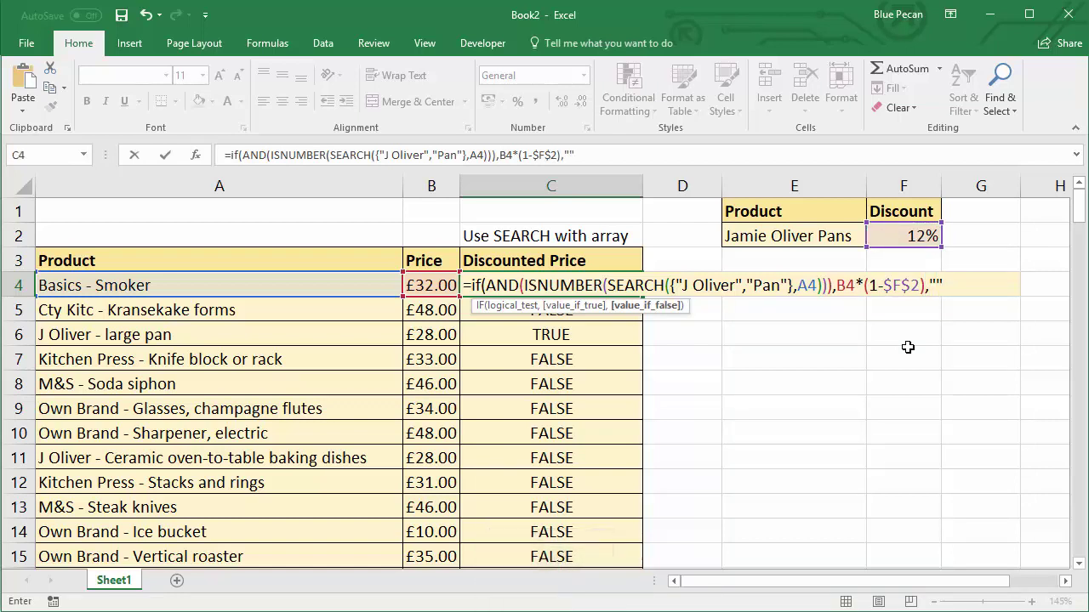
type(")")
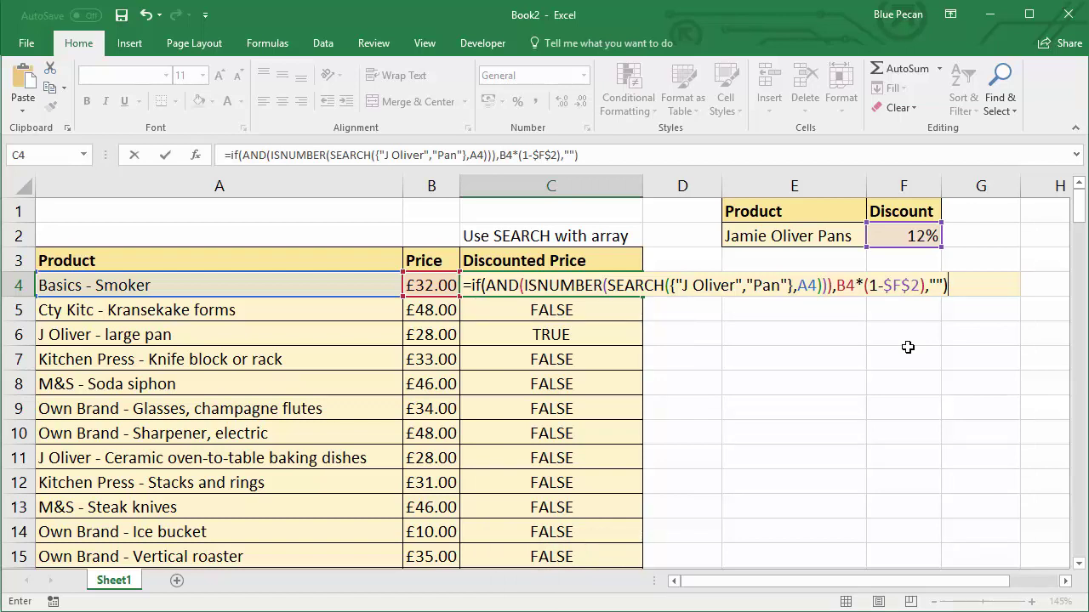
Commit C4's IF formula, fill it down the Discounted Price column, and apply the pound Accounting number format
key("ctrl+Return")
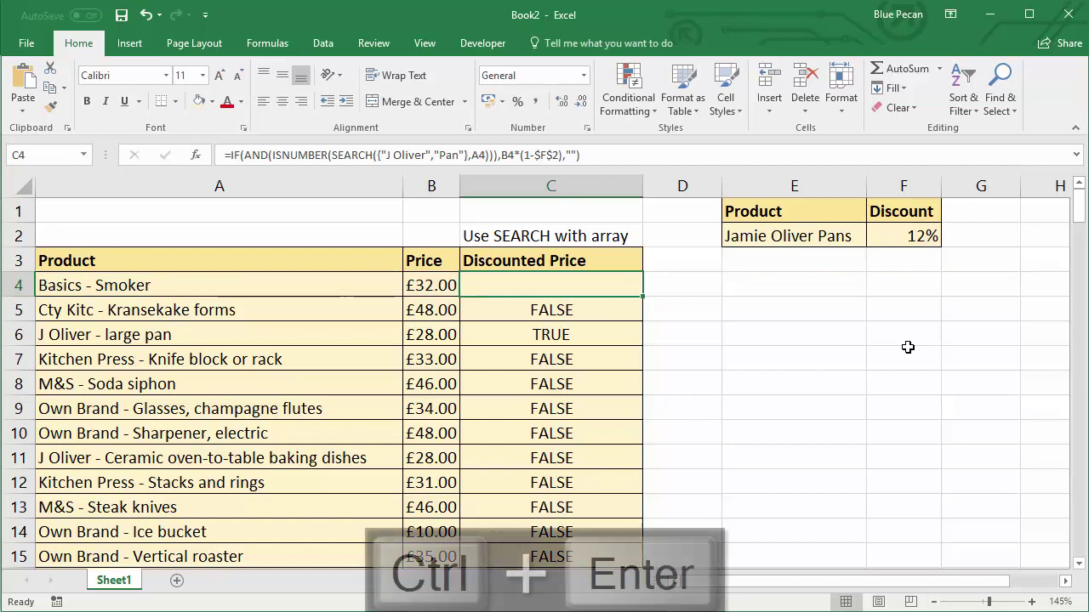
double_click(645, 295)
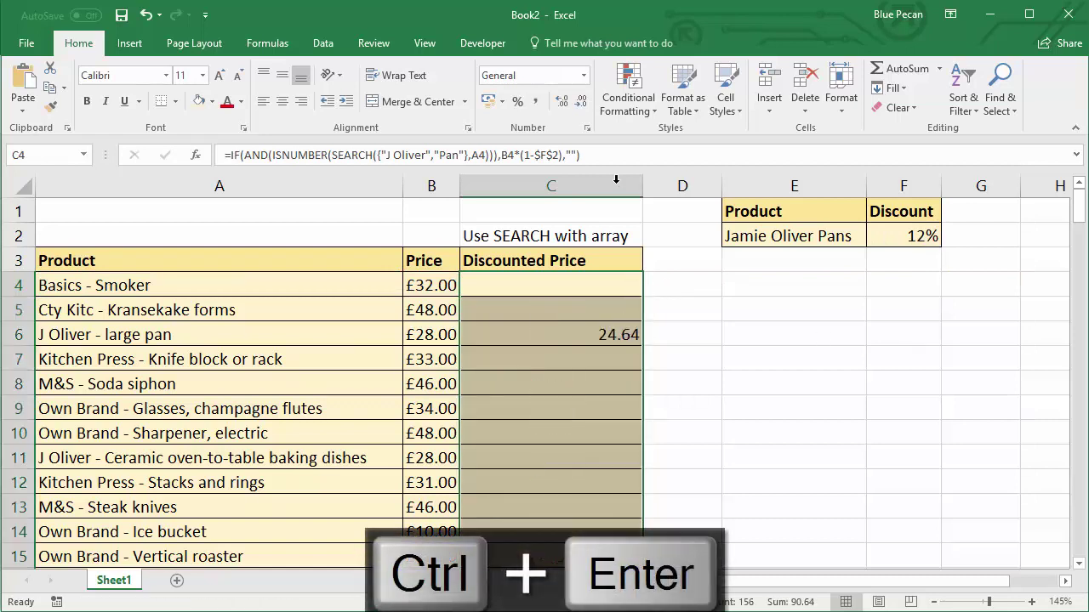
left_click(487, 102)
Review the whole product list to check which products have a discounted price, and return to the top of the sheet
scroll(567, 425, "down", 8)
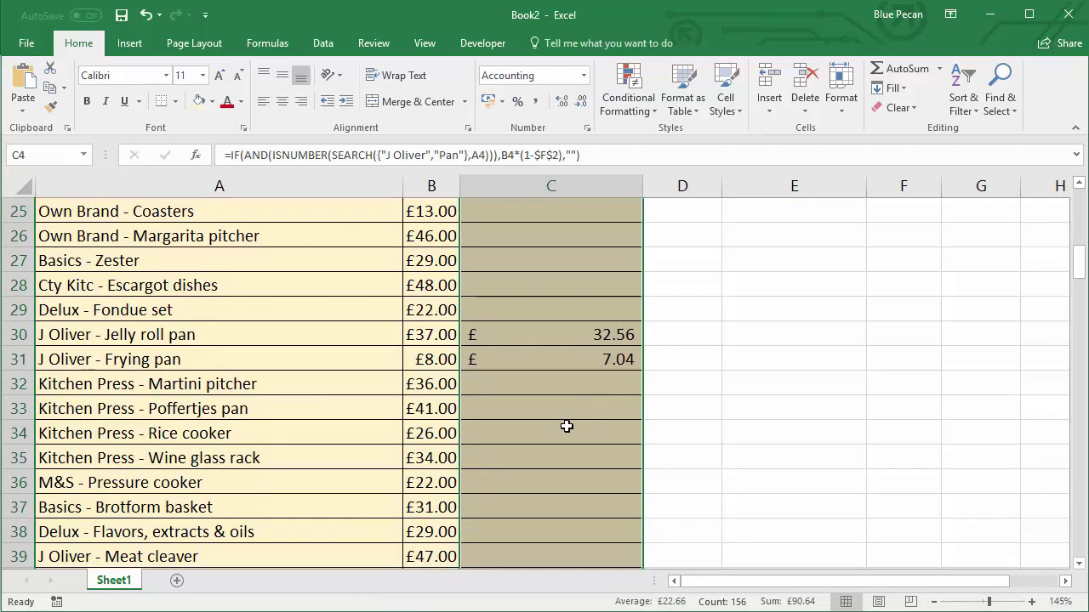
scroll(566, 425, "down", 8)
scroll(567, 426, "up", 9)
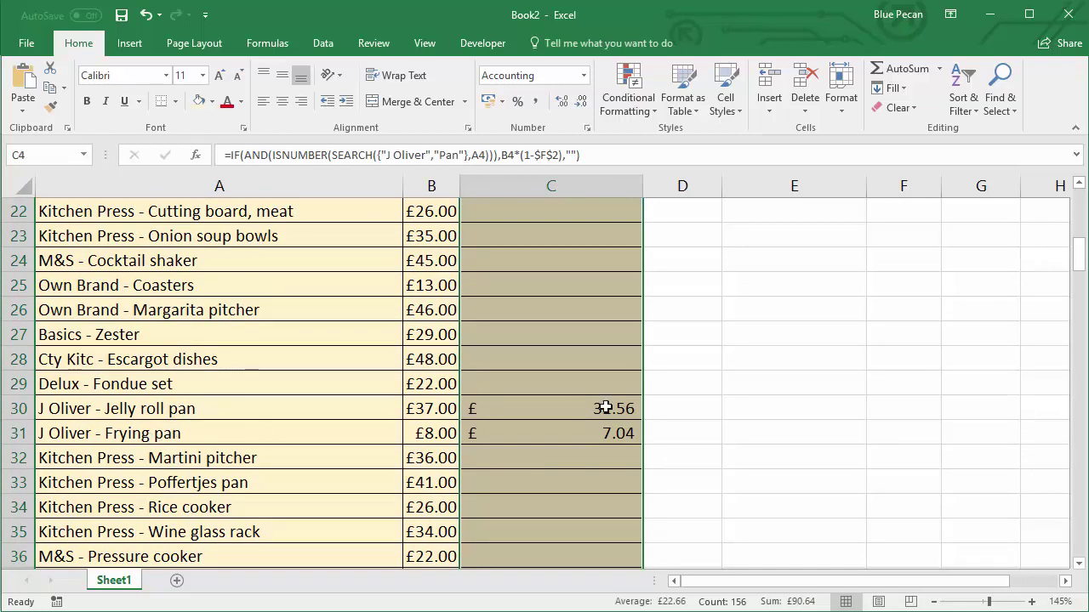
scroll(605, 408, "down", 16)
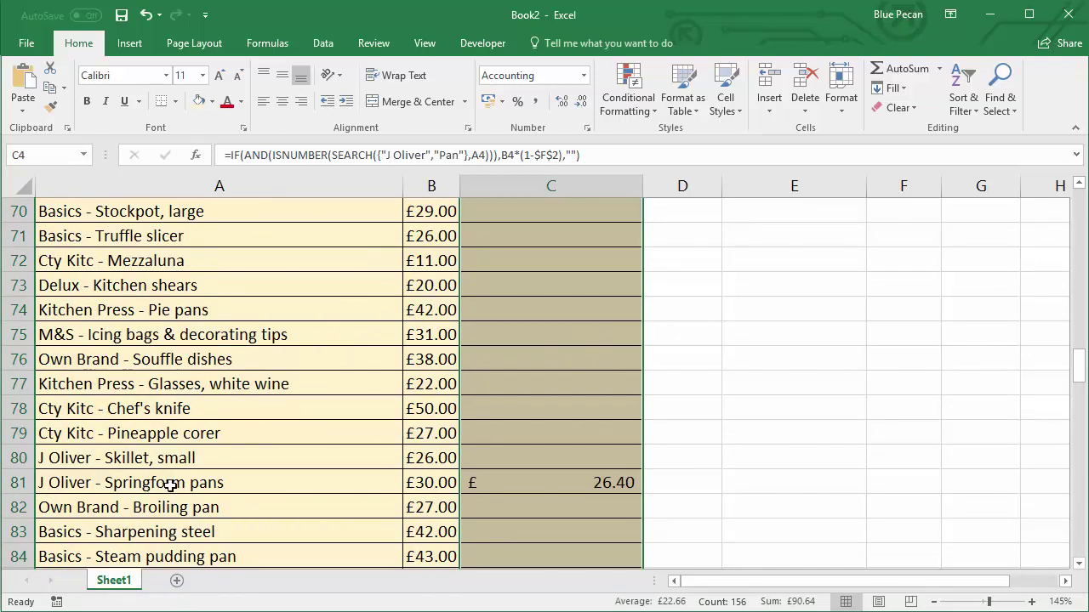
scroll(231, 497, "down", 4)
scroll(231, 497, "down", 18)
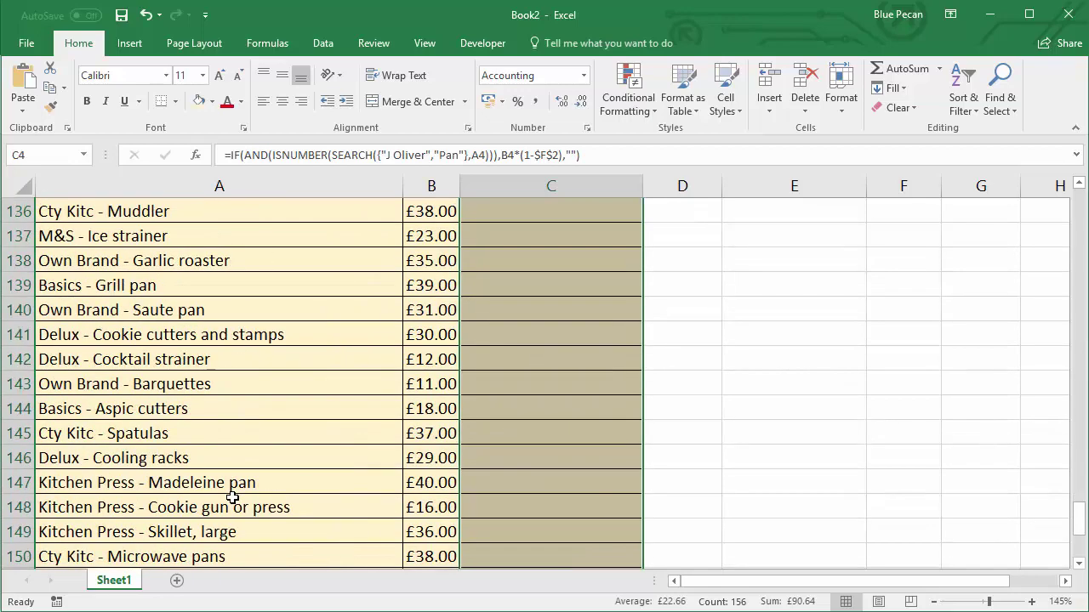
scroll(231, 497, "down", 5)
left_click_drag(1078, 534, 1079, 203)
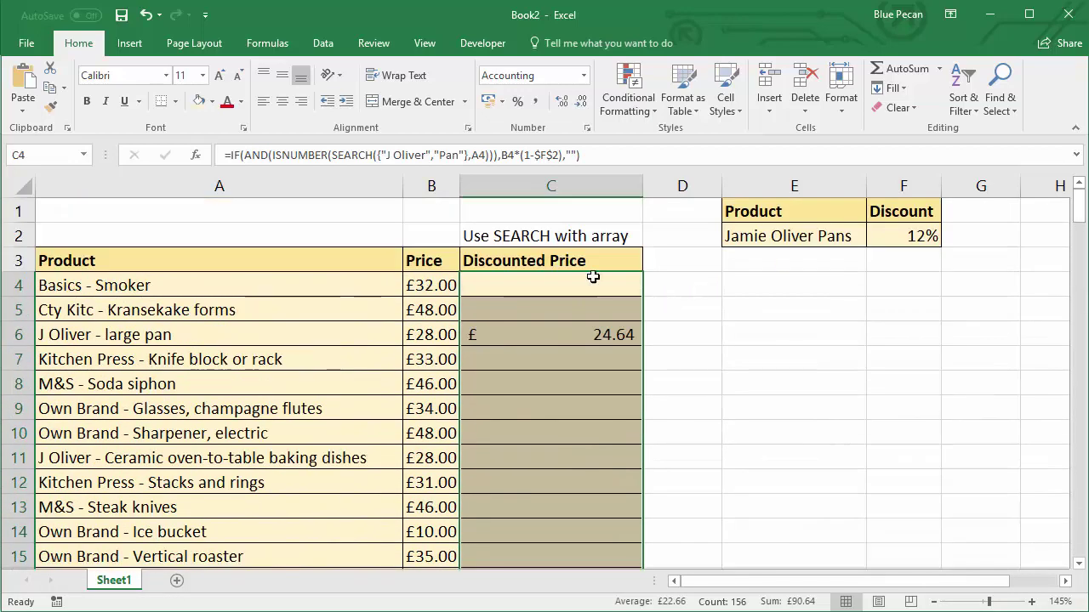
Open C4's formula for editing and select the AND function name inside the IF
left_click(593, 280)
key("F2")
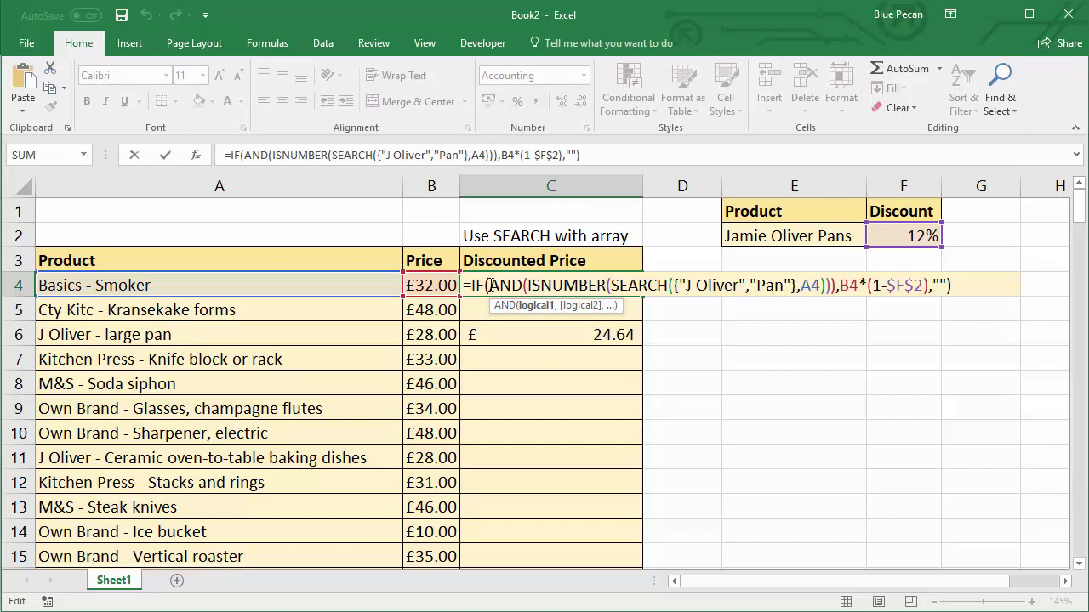
left_click_drag(491, 286, 522, 286)
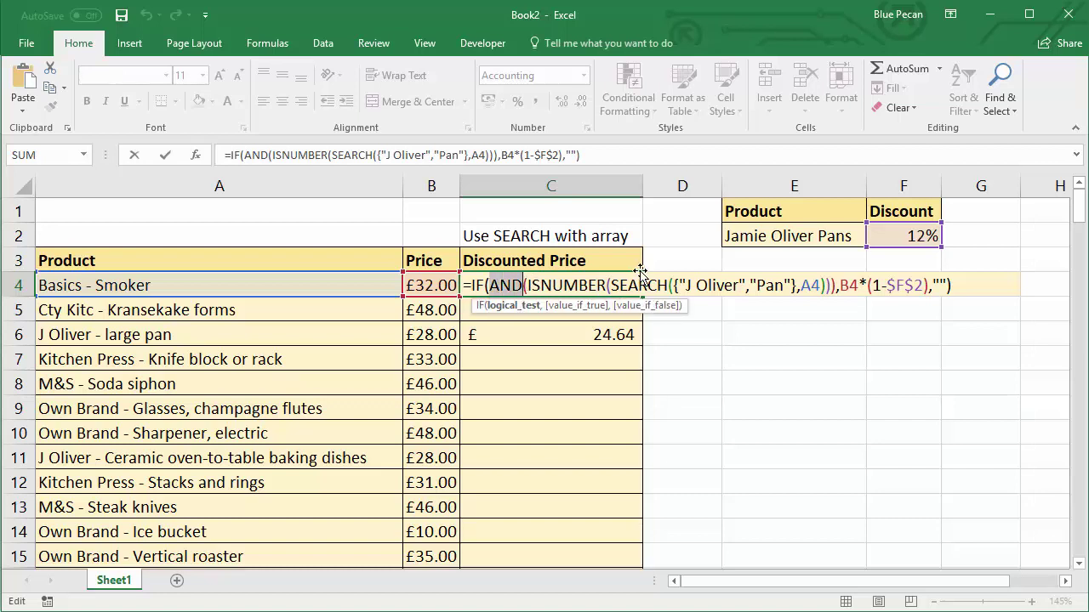